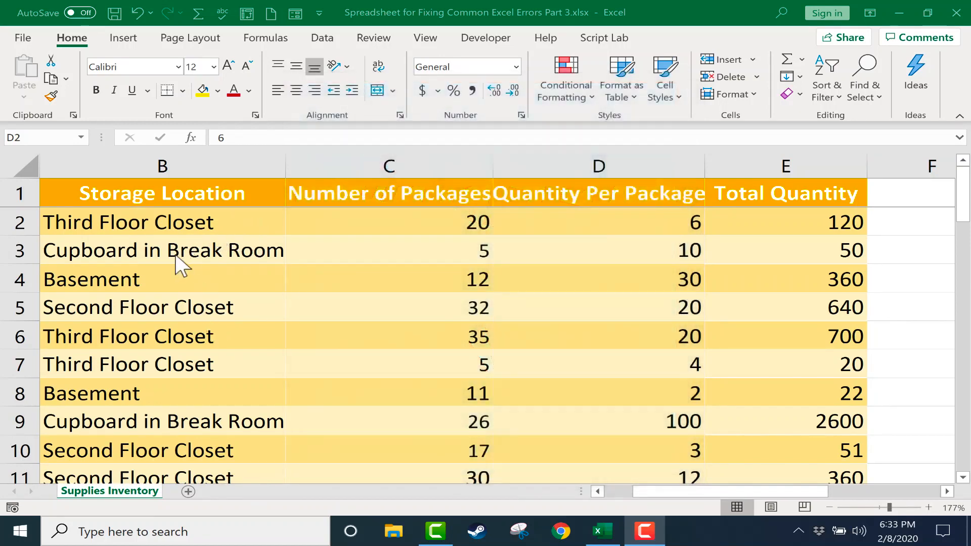
Examine the inventory columns and the formula behind the first Total Quantity value in cell E2
drag(658, 491, 551, 505)
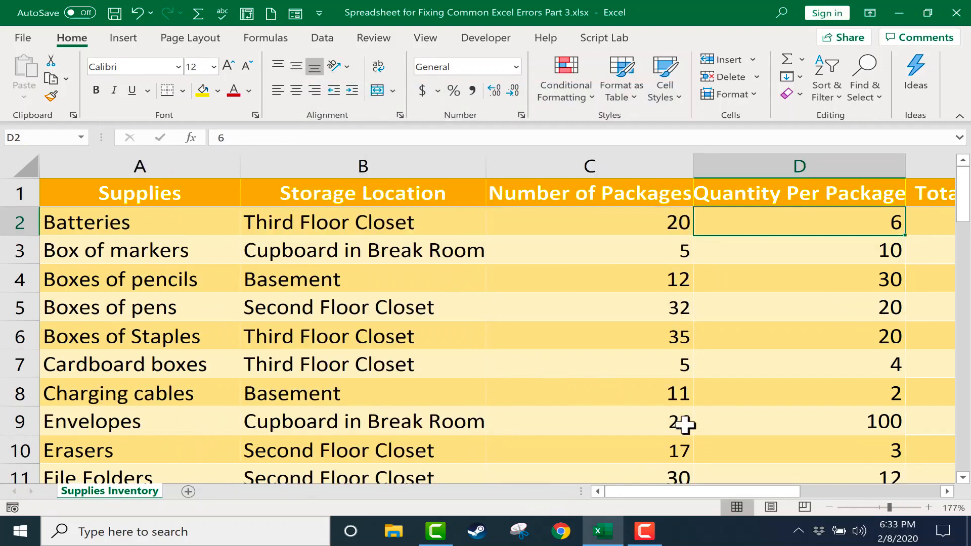
drag(692, 493, 718, 494)
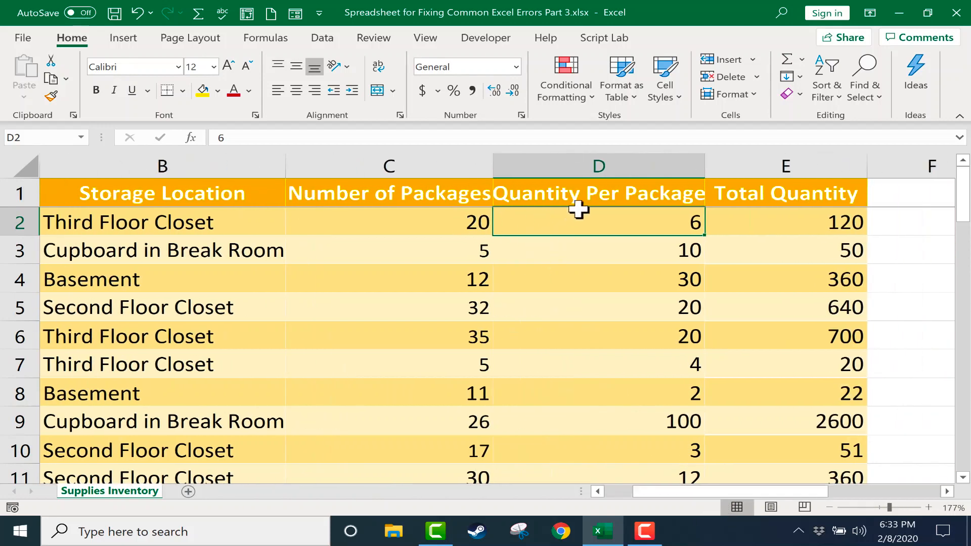
click(822, 218)
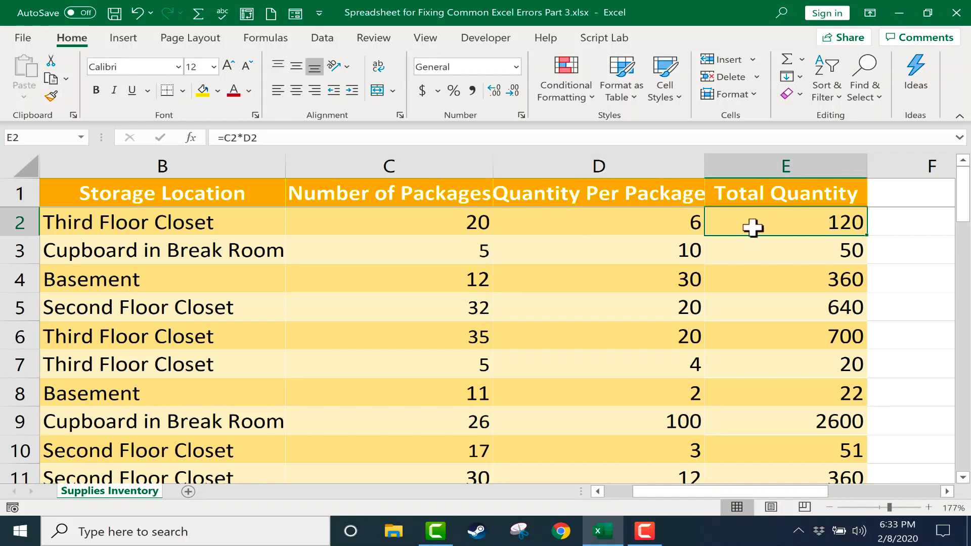
mouse_move(808, 493)
mouse_down()
mouse_move(687, 506)
mouse_move(802, 505)
mouse_up()
double_click(829, 222)
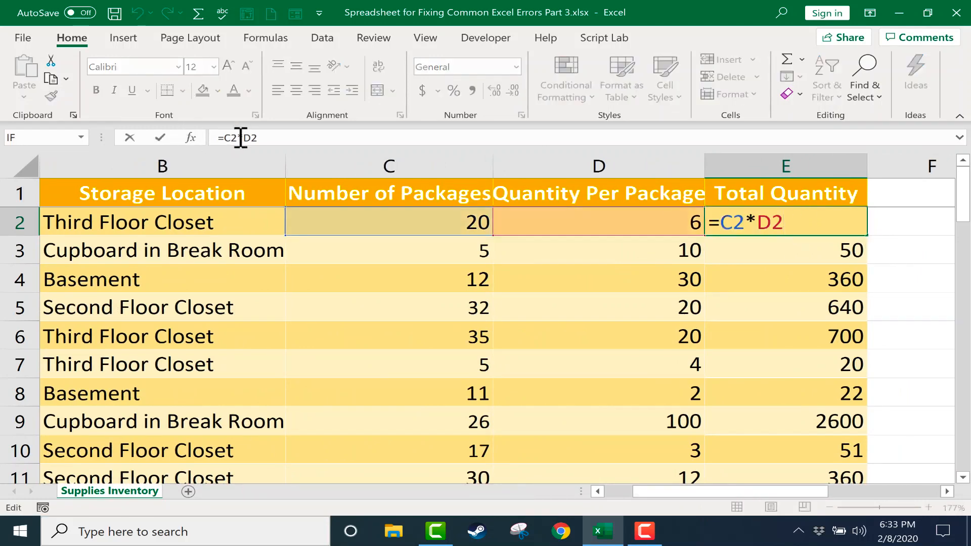
key(Return)
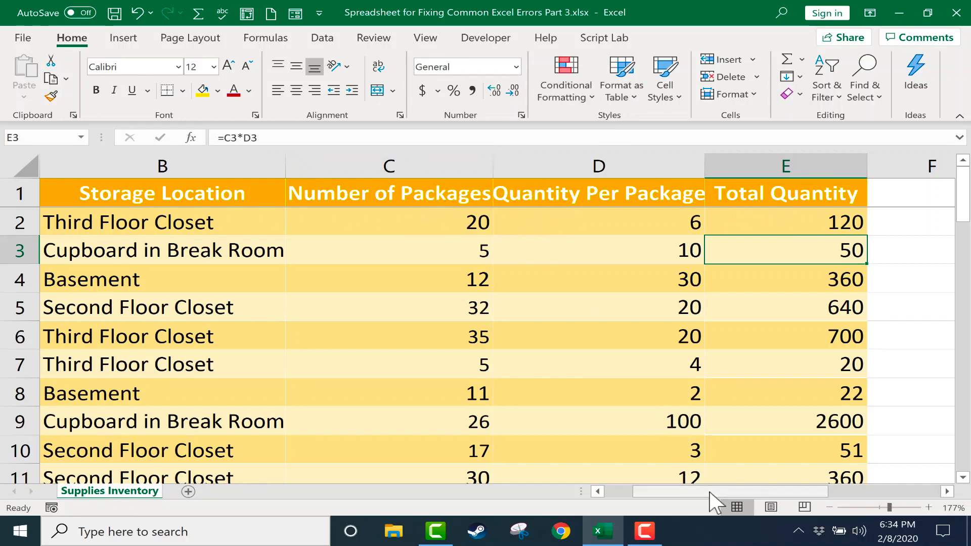
Delete the Number of Packages and Quantity Per Package columns (C and D) from the sheet
mouse_move(710, 492)
mouse_down()
mouse_move(698, 490)
mouse_move(728, 496)
mouse_up()
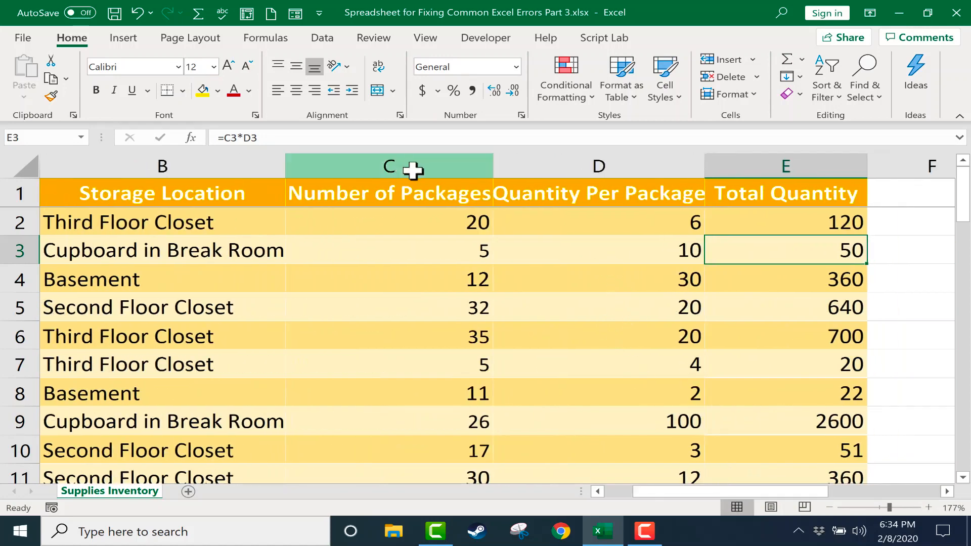
click(413, 171)
shift+click(509, 165)
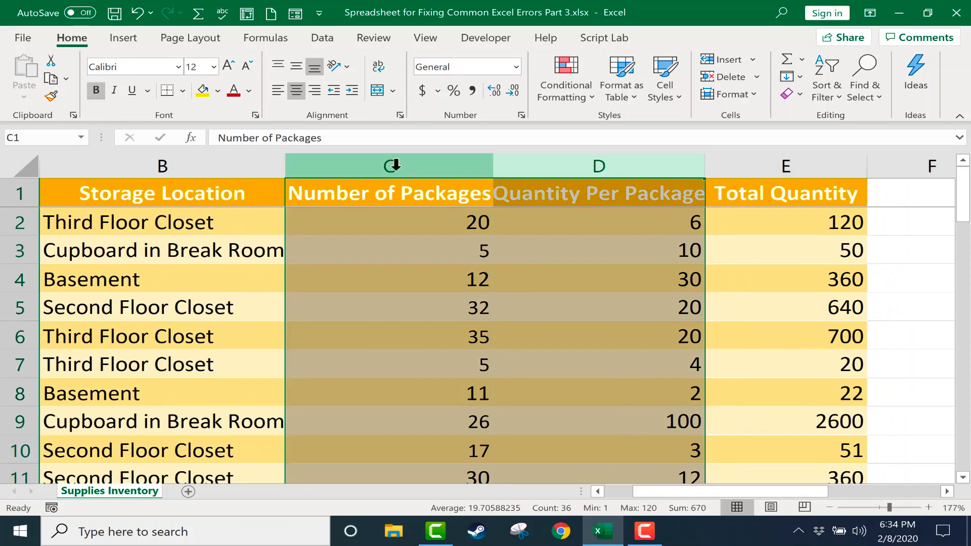
right_click(439, 166)
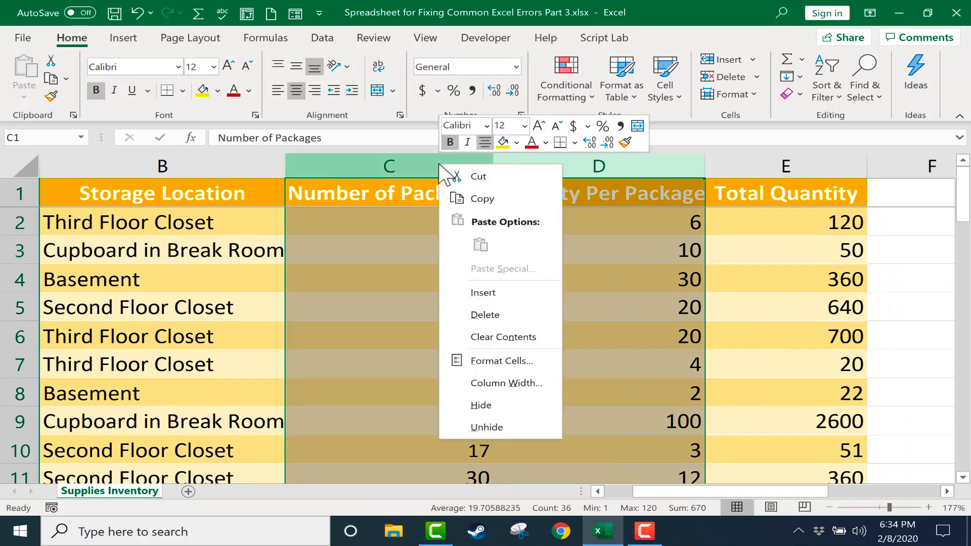
click(484, 314)
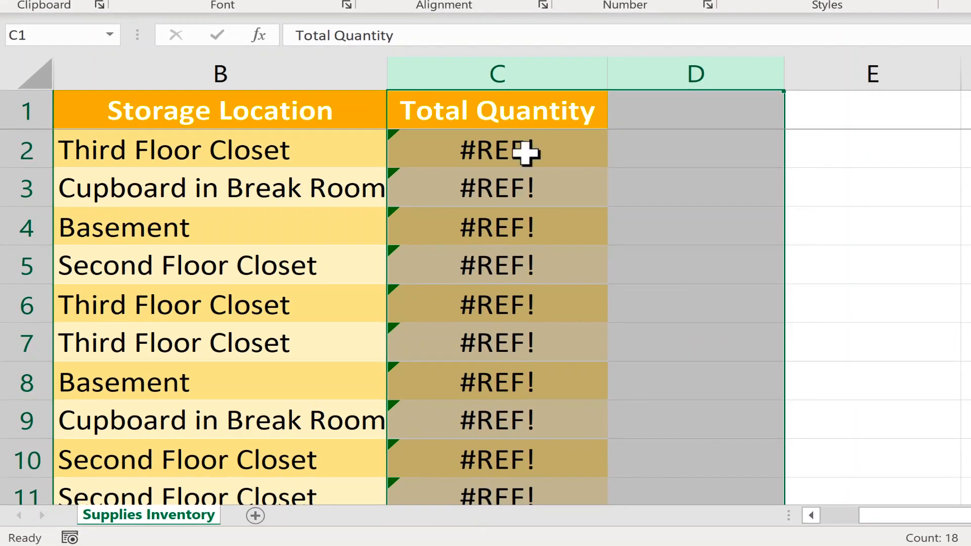
Inspect the formula in the first Total Quantity cell, C2, and leave the cell without editing it
click(526, 152)
double_click(528, 152)
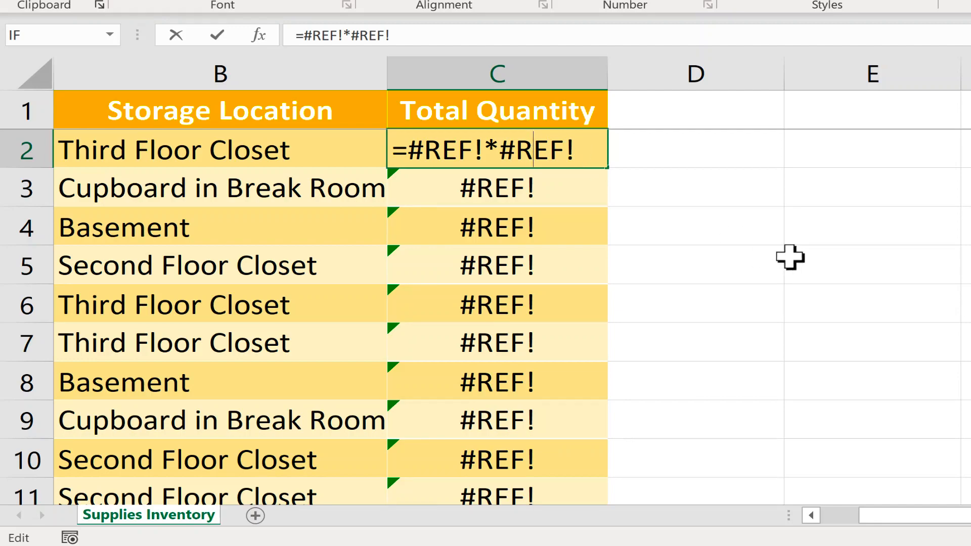
click(835, 227)
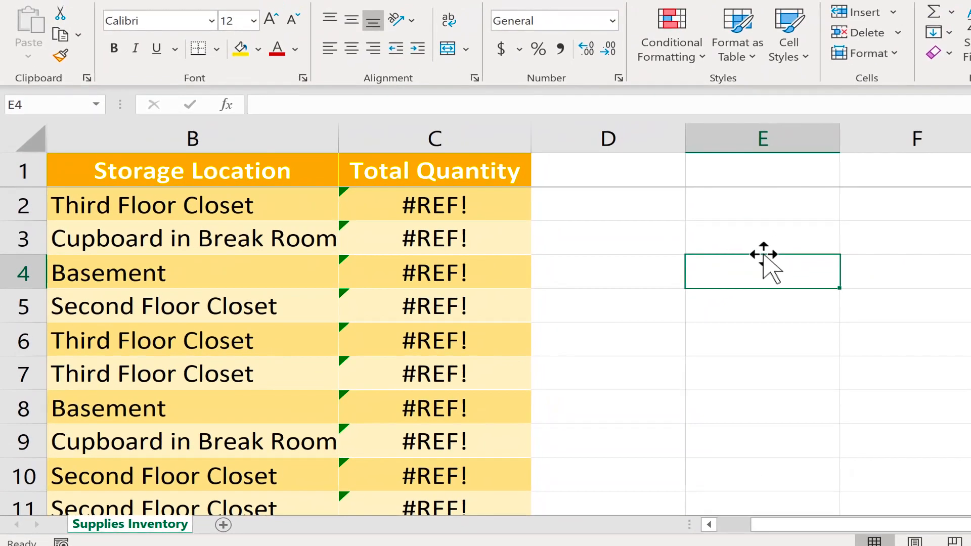
Undo the deletion of the Number of Packages and Quantity Per Package columns
key(ctrl+z)
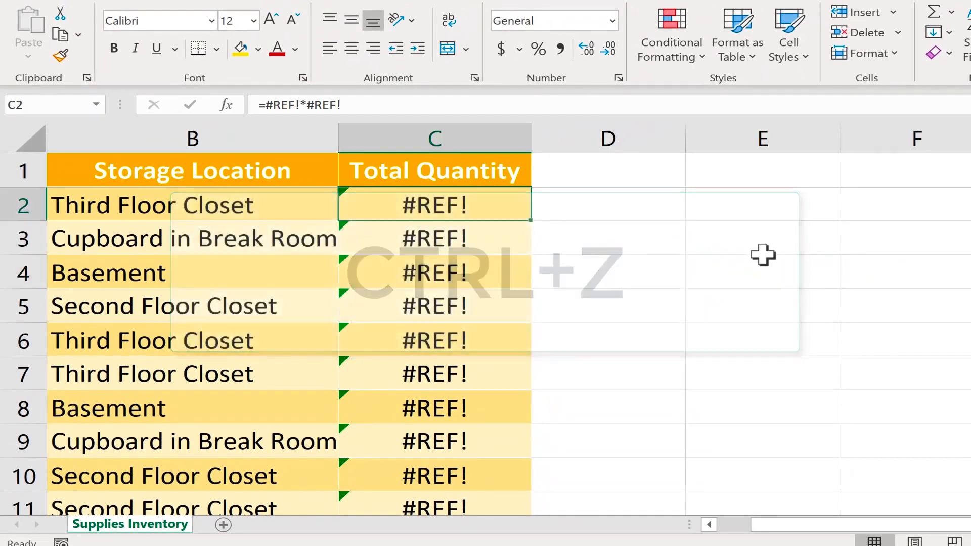
key(ctrl+z)
click(960, 256)
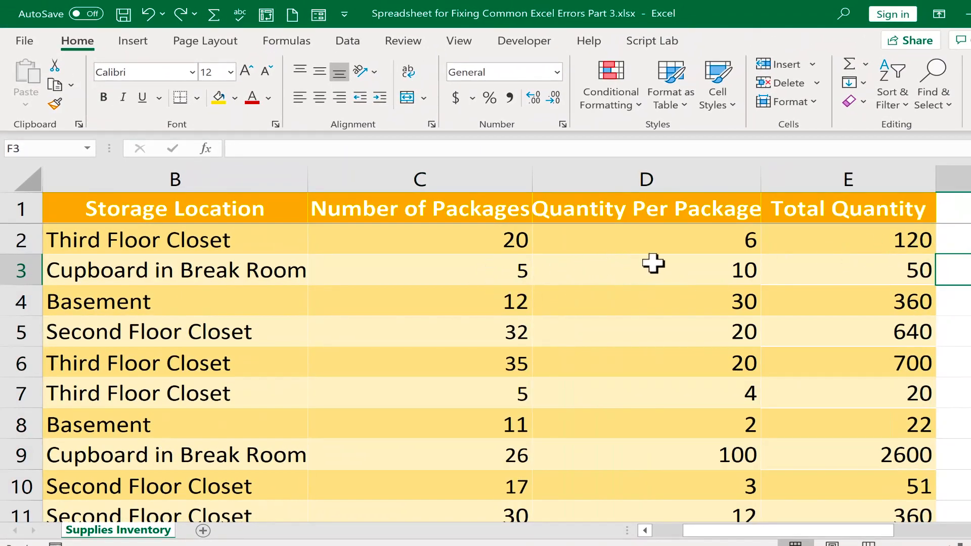
Delete only cell D3 in the Quantity Per Package column, shifting the cells below it up
right_click(679, 270)
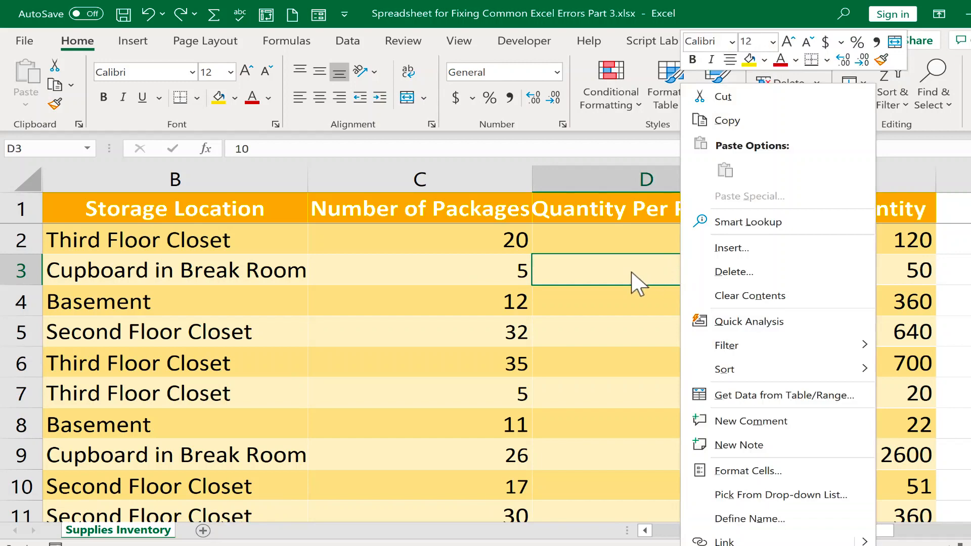
click(728, 273)
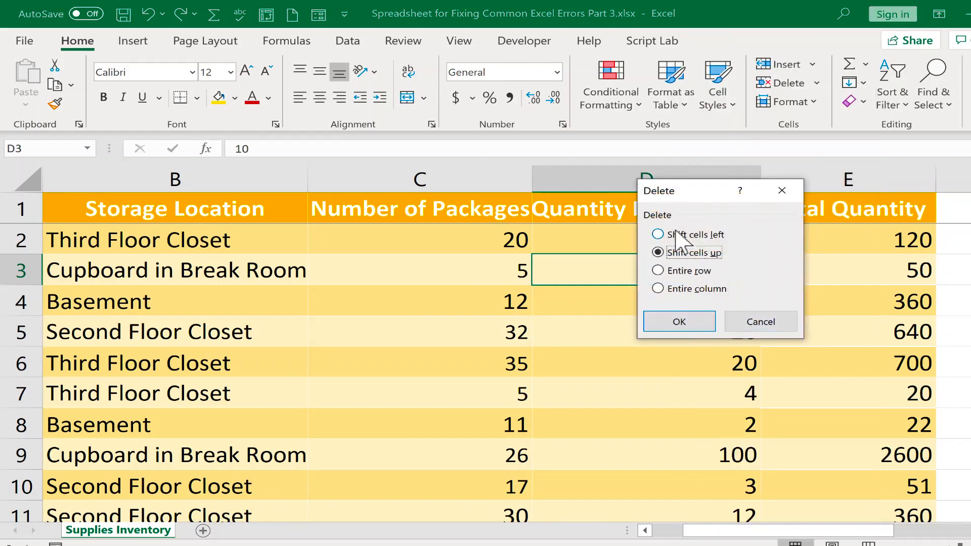
click(679, 320)
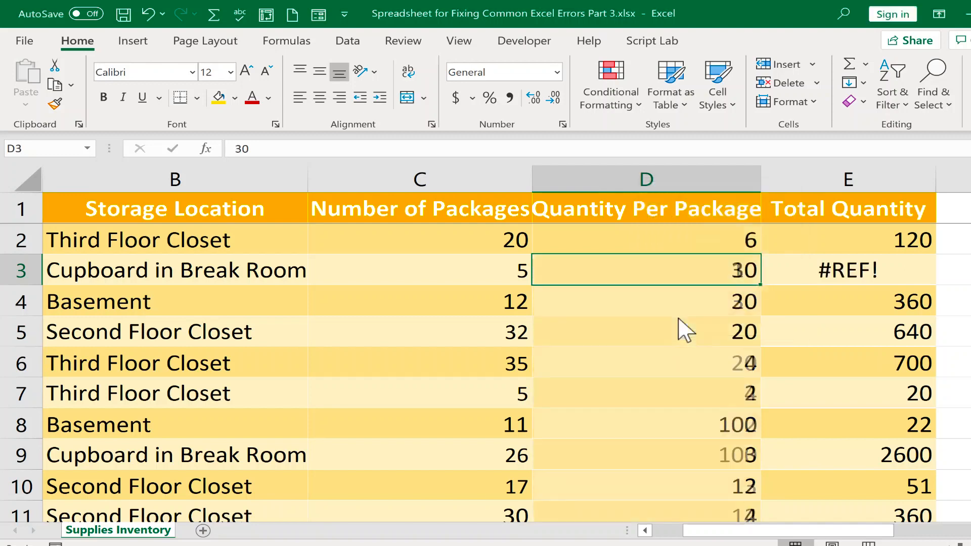
Inspect the Total Quantity formula in cell E3 for the broken reference
click(833, 271)
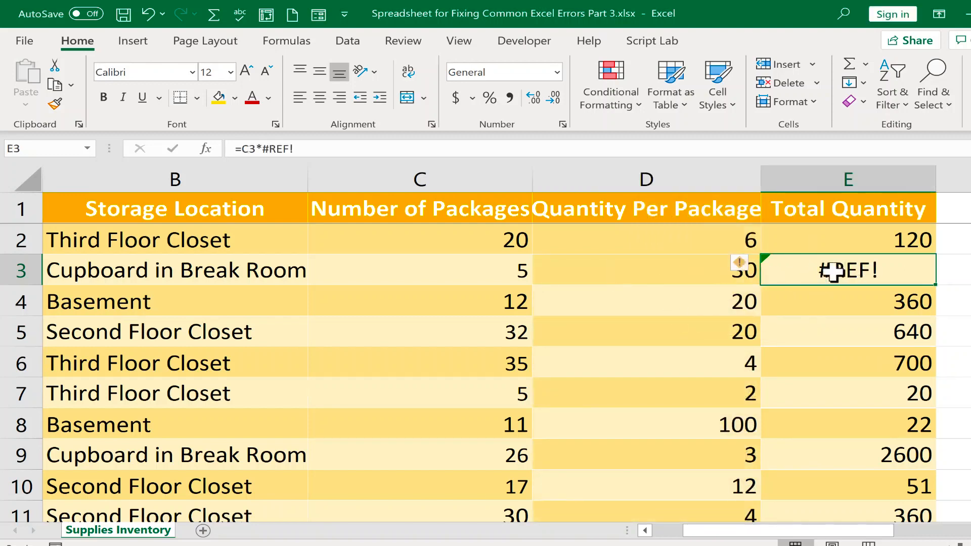
double_click(848, 272)
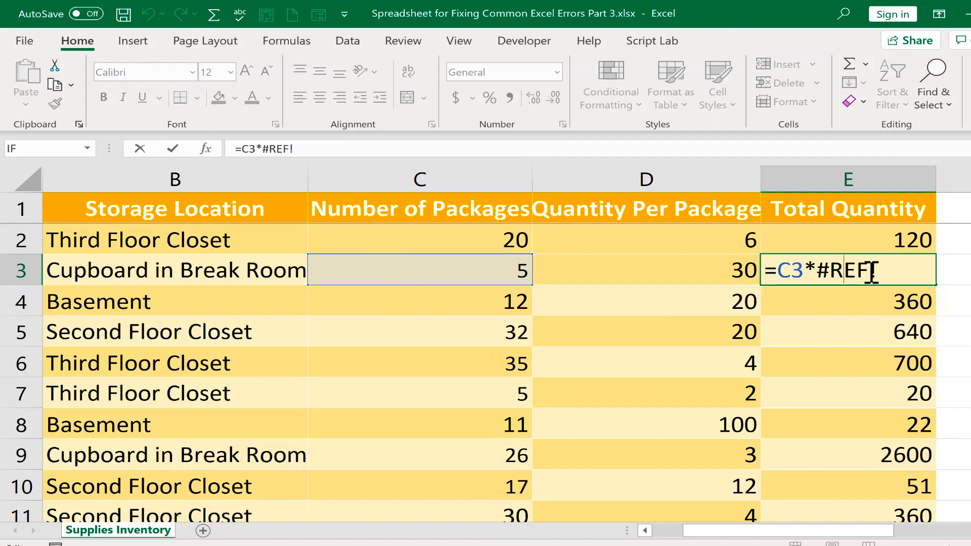
key(Return)
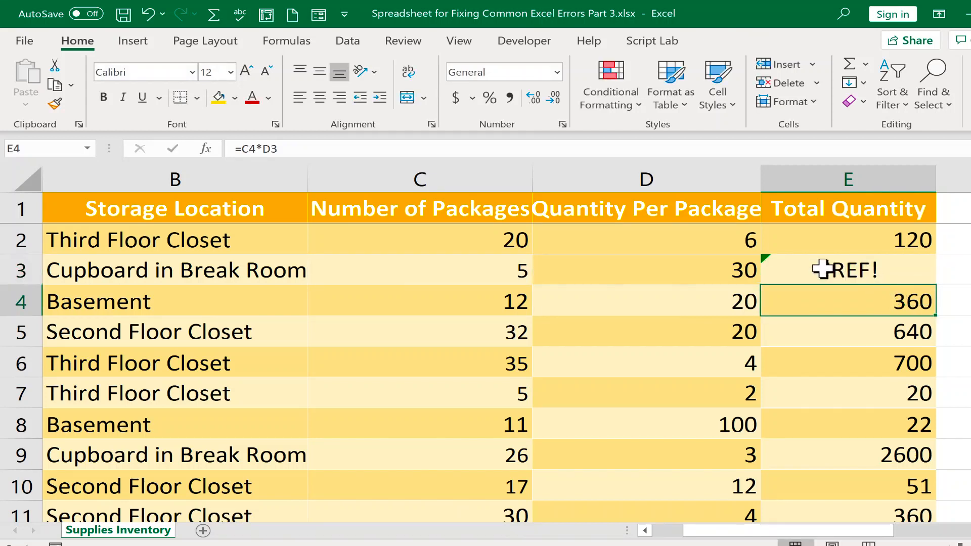
Undo the deletion of cell D3, and redo it
click(861, 272)
key(ctrl+z)
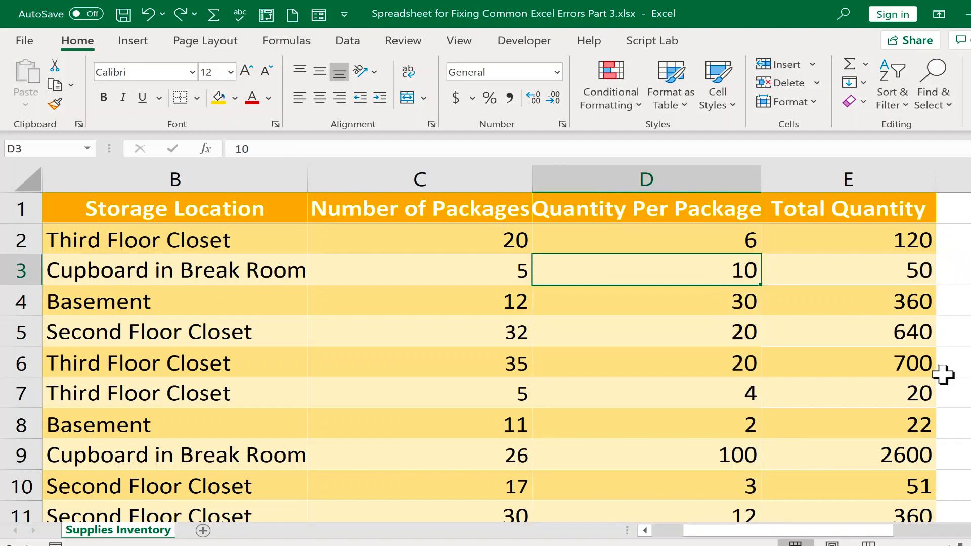
click(180, 14)
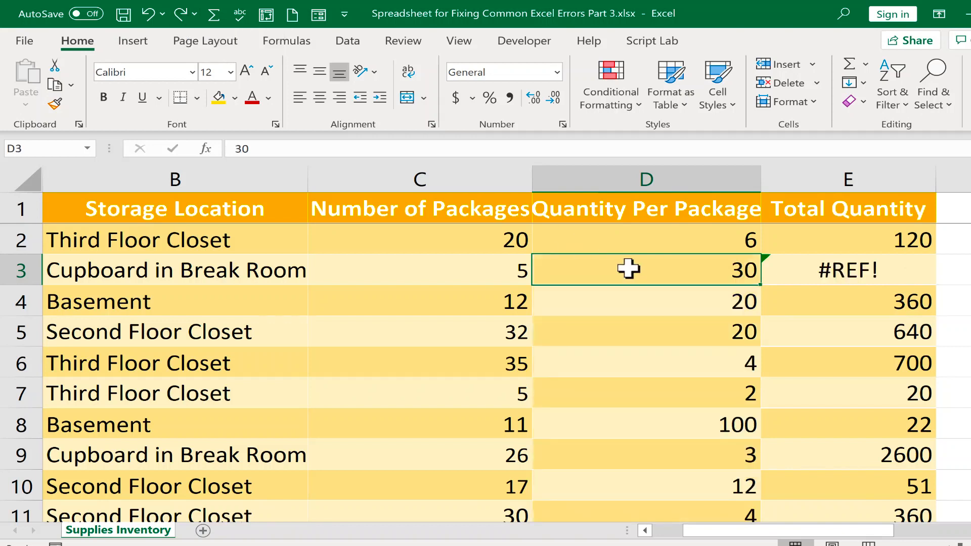
Replace the #REF! part of the formula in E3 with a reference to D3, making it =C3*D3
click(869, 273)
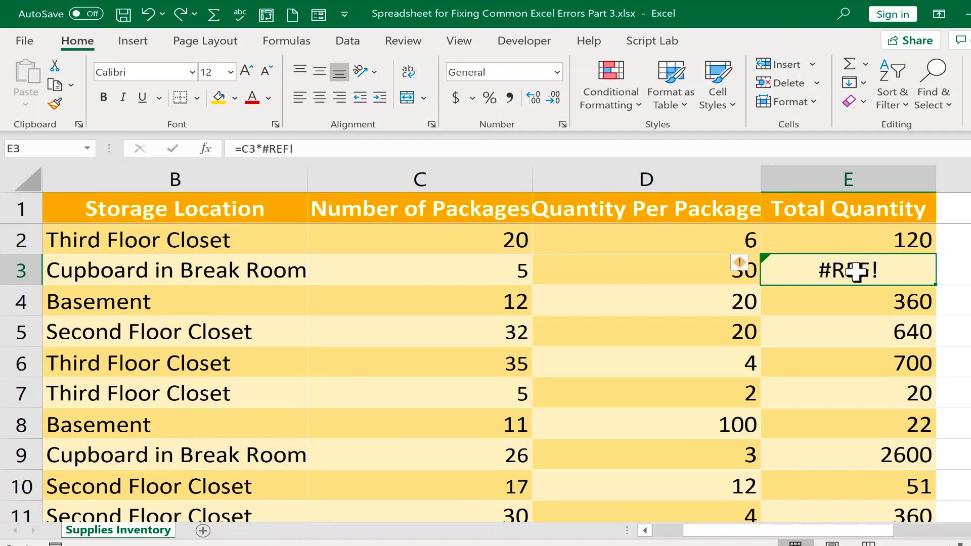
double_click(856, 273)
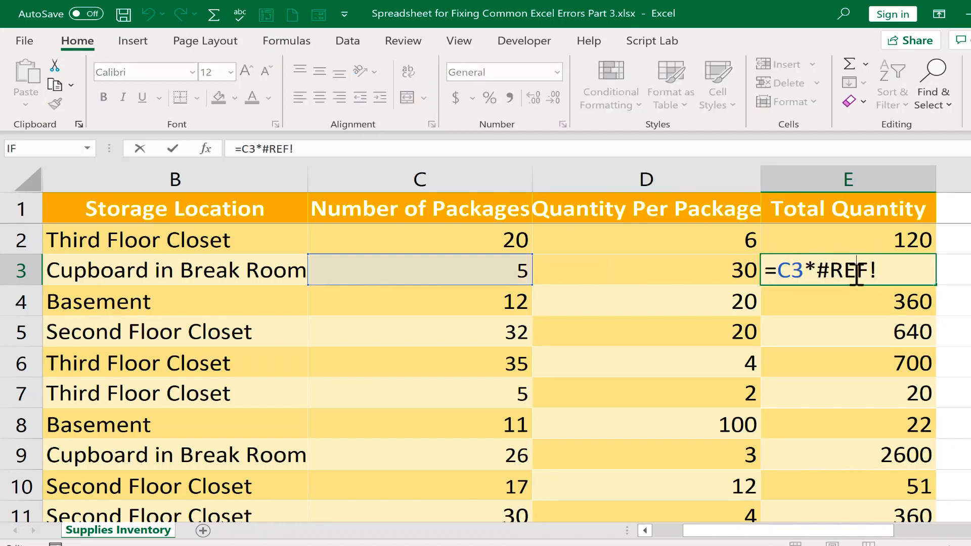
key(Return)
click(866, 278)
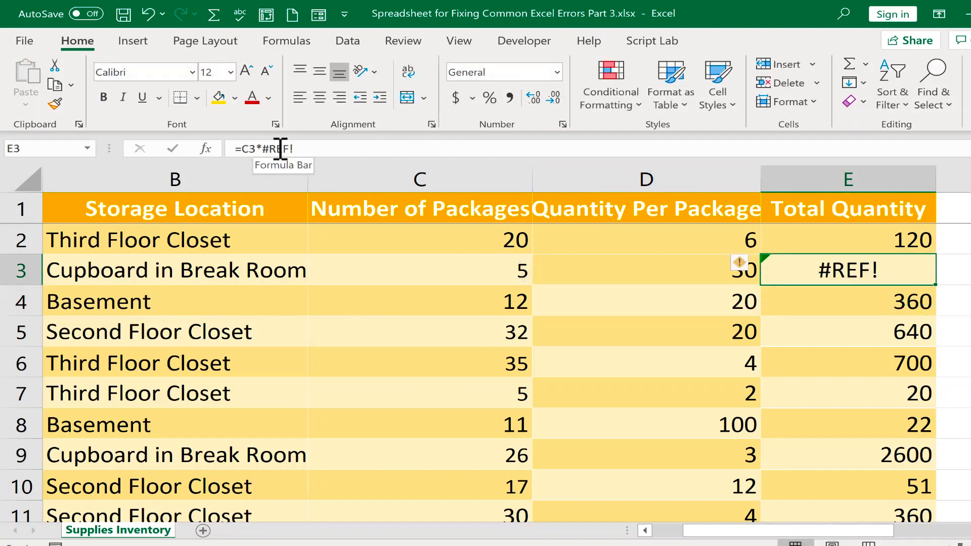
double_click(857, 275)
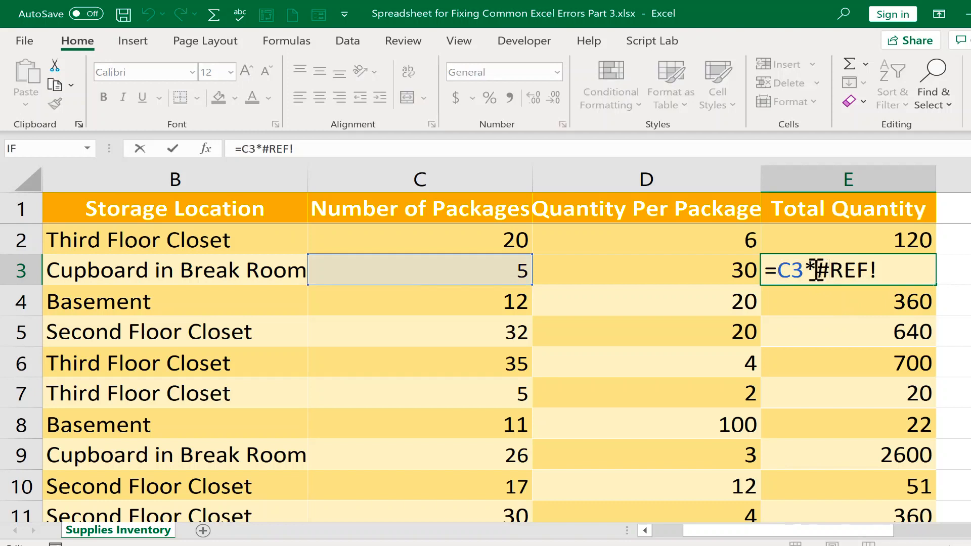
drag(818, 271, 897, 271)
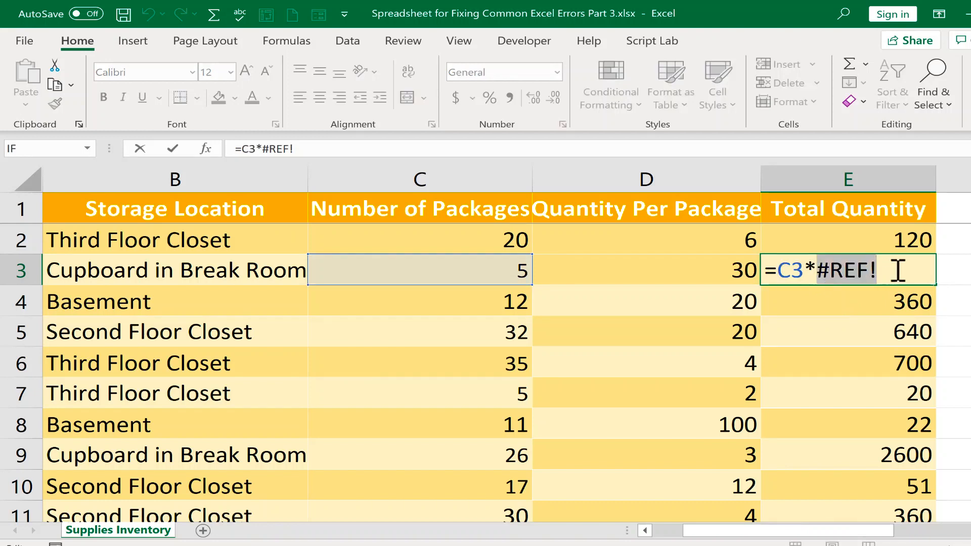
key(BackSpace)
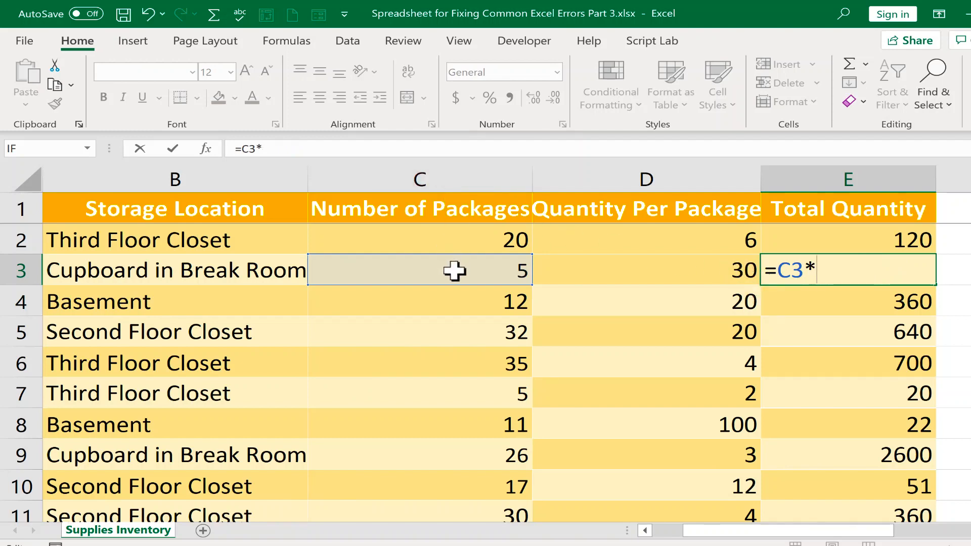
click(705, 270)
key(Return)
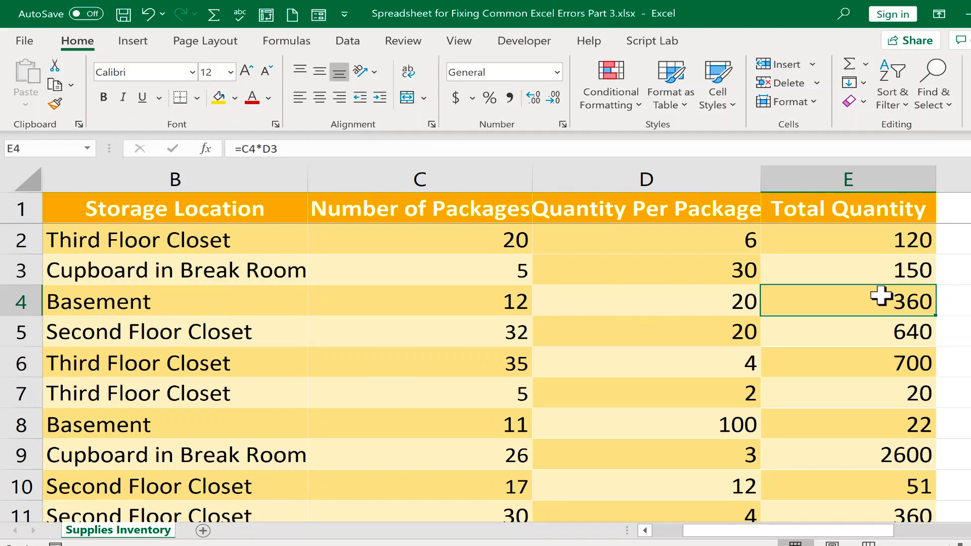
Change the first reference in the Total Quantity formula in E2 to column B, making it =b2*D2
drag(790, 531, 784, 536)
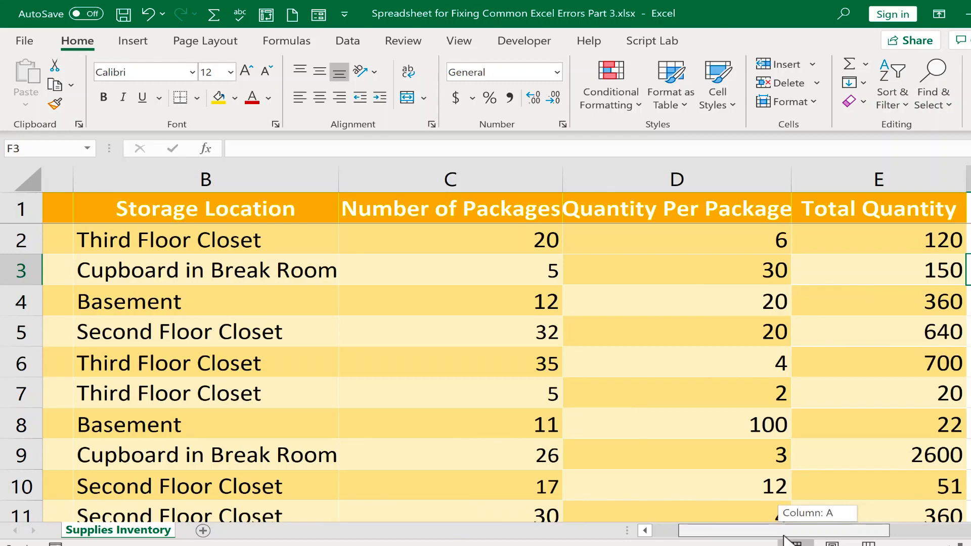
drag(783, 536, 788, 536)
click(954, 244)
double_click(797, 244)
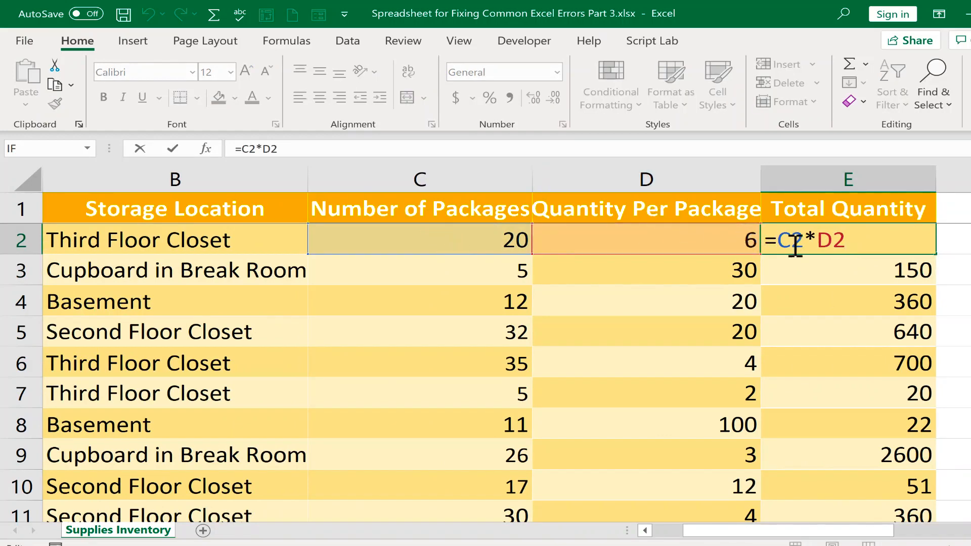
drag(845, 240, 835, 240)
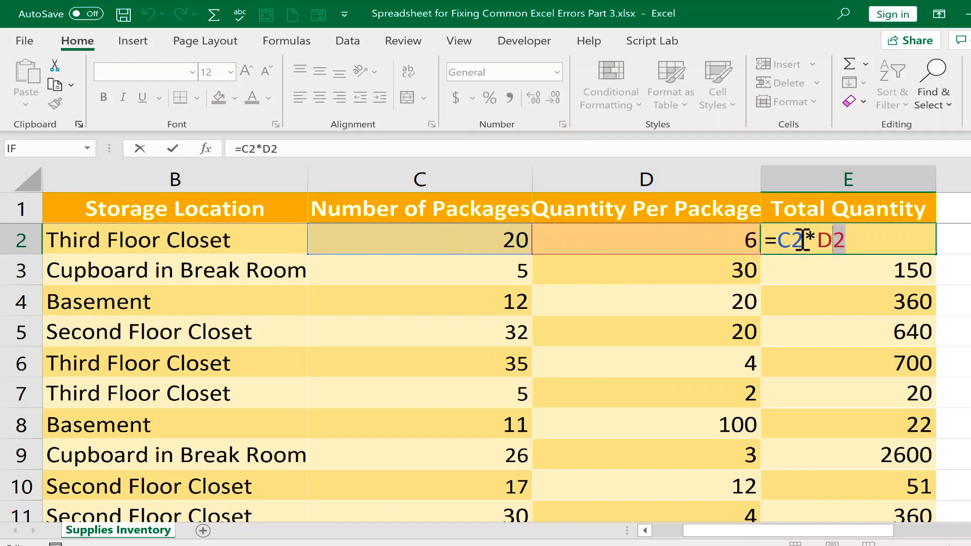
drag(790, 240, 779, 240)
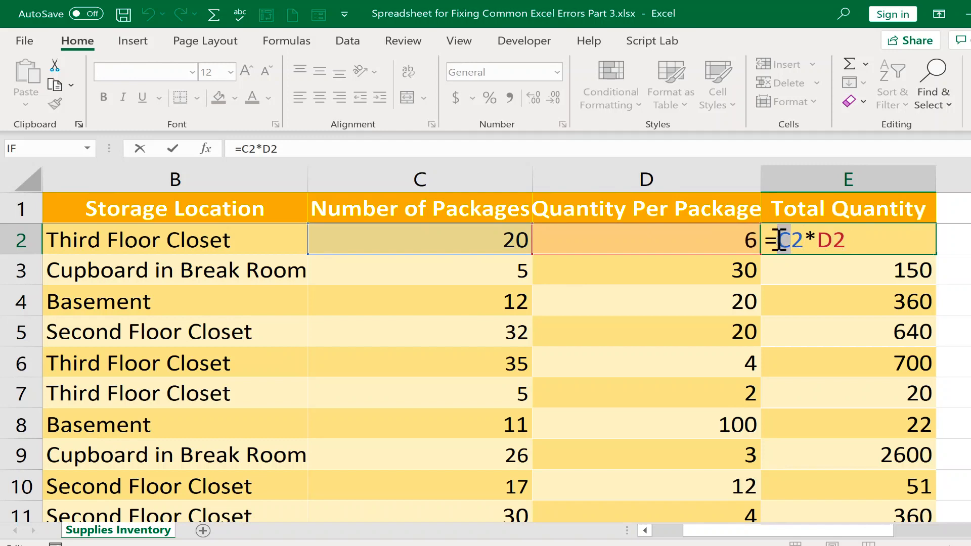
text(b)
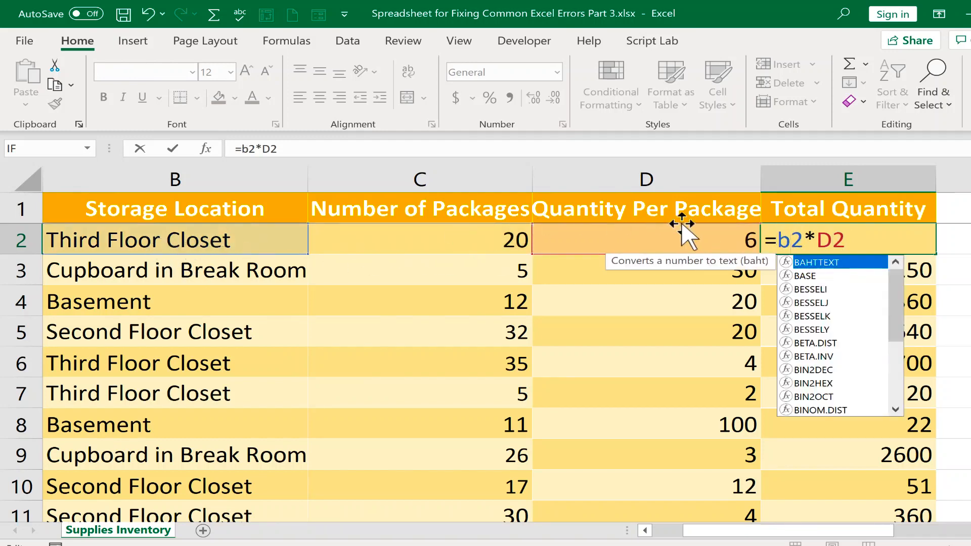
click(842, 233)
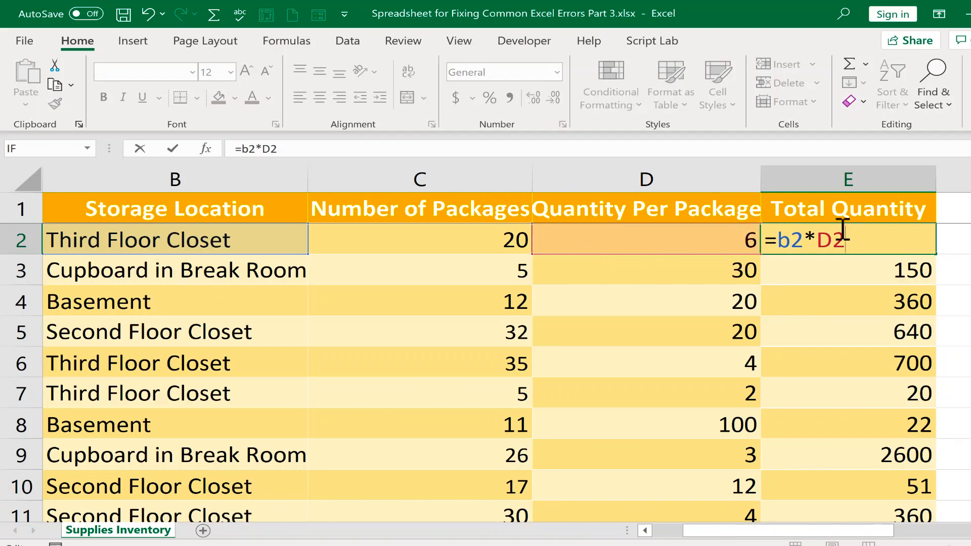
key(Return)
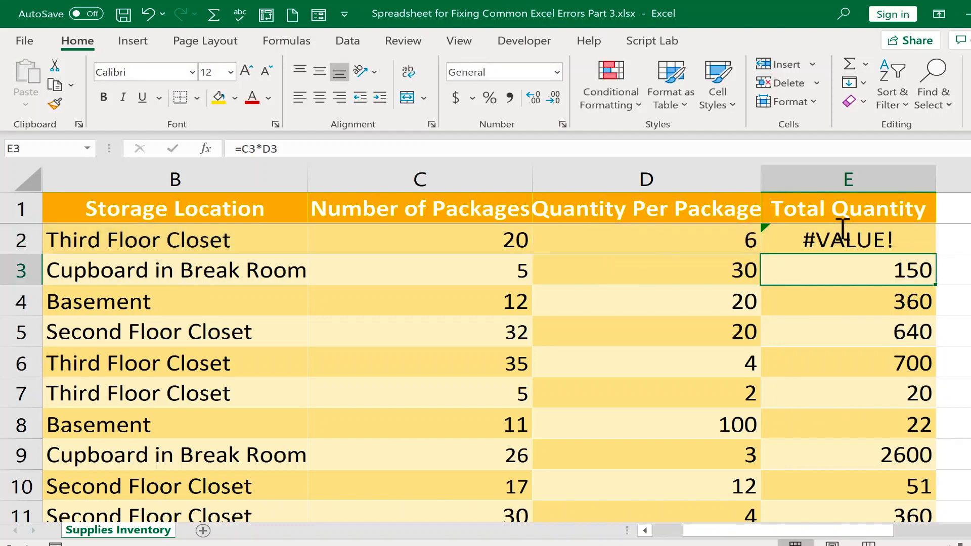
Inspect the Total Quantity formula in cell E2 to see which cells it references
click(861, 241)
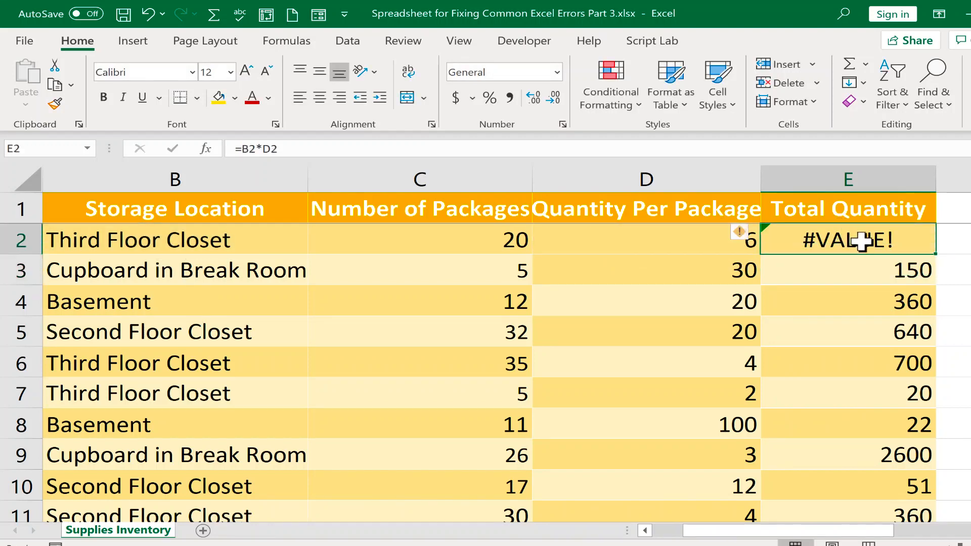
double_click(860, 242)
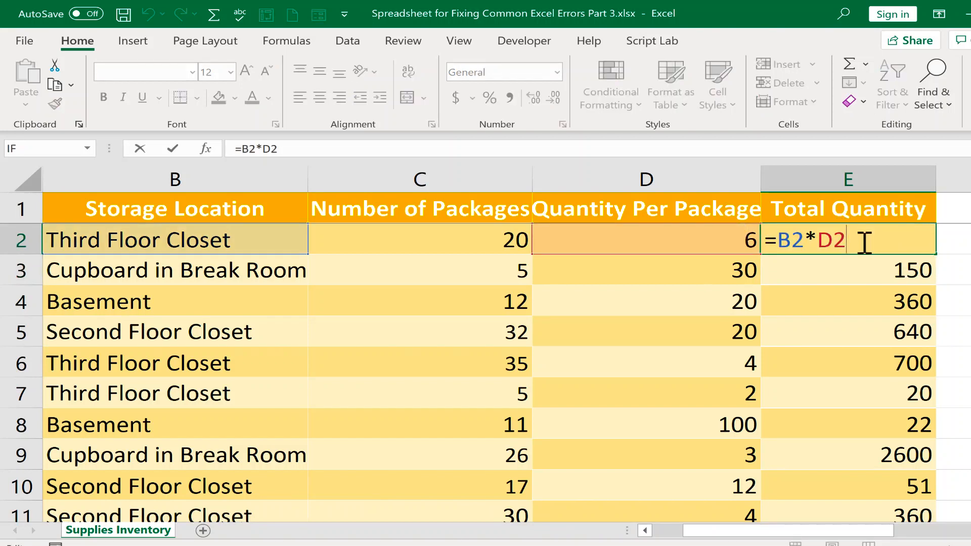
click(841, 281)
Insert a space between the digits of the Number of Packages value in C8, making it "1 1"
scroll(841, 282, down, 1)
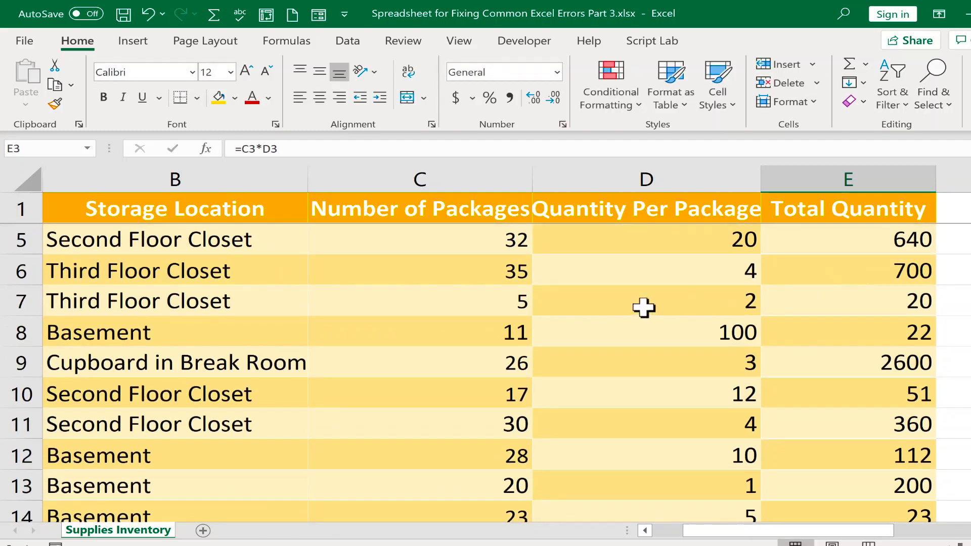
double_click(514, 332)
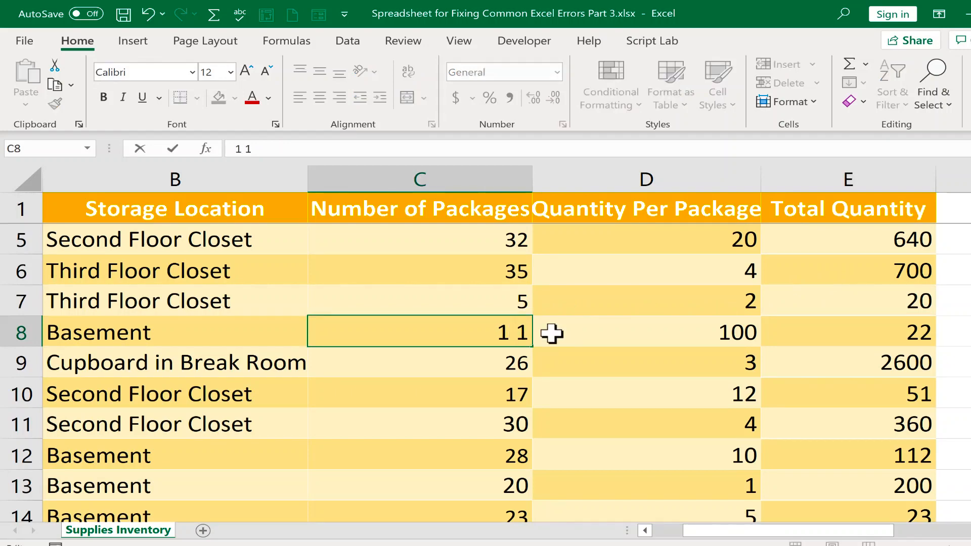
key(Return)
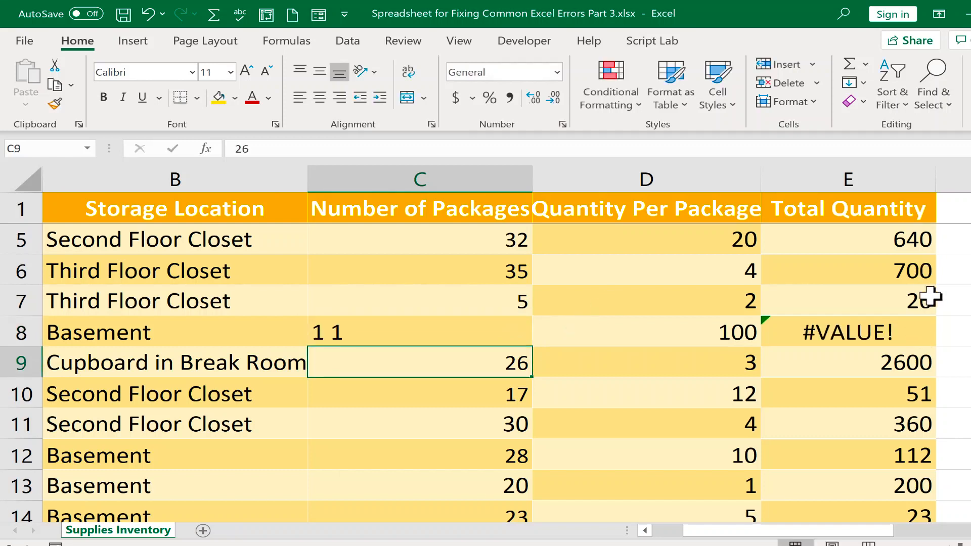
click(324, 332)
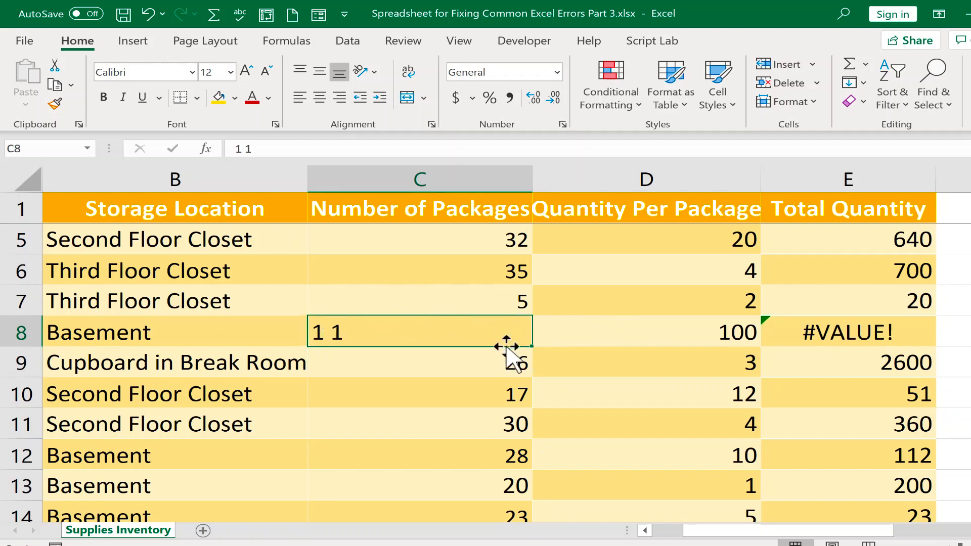
Replace the zero in the Number of Packages value in C11 with a capital letter O, making it 3O
click(520, 426)
text(30)
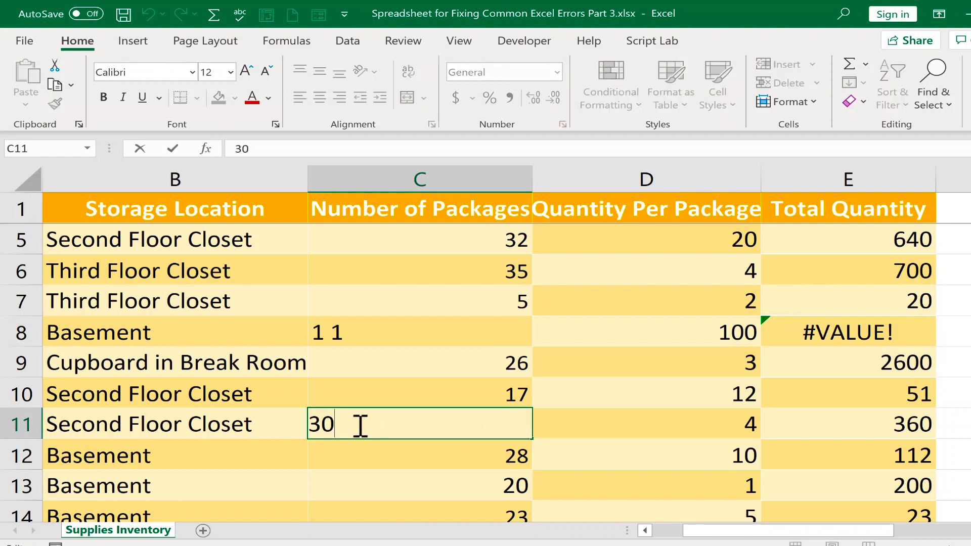
key(BackSpace)
text(o)
key(BackSpace)
text(O)
key(Return)
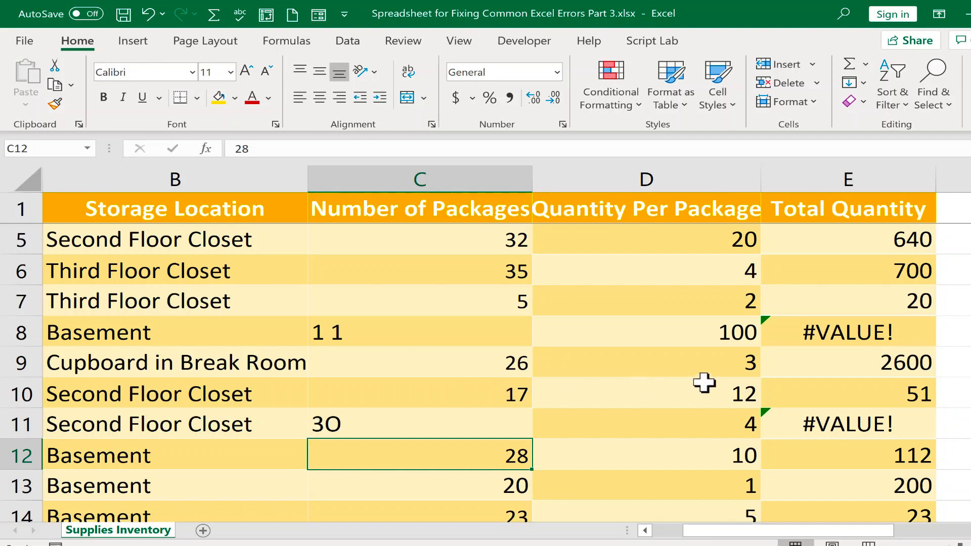
click(854, 425)
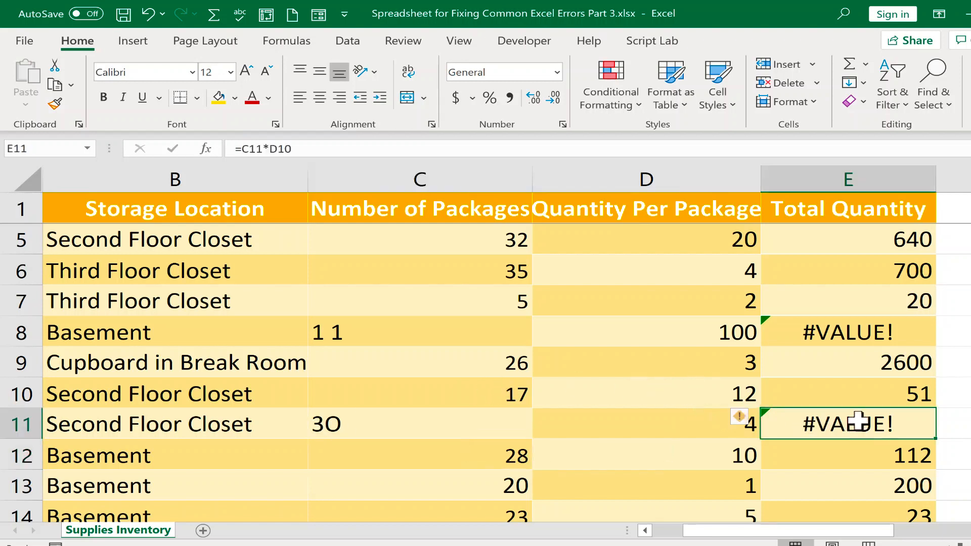
double_click(311, 453)
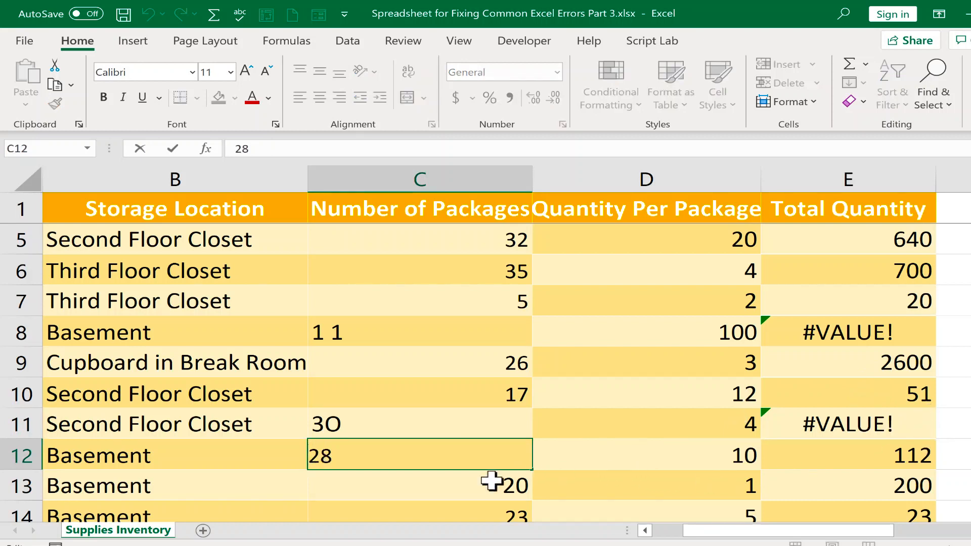
double_click(313, 456)
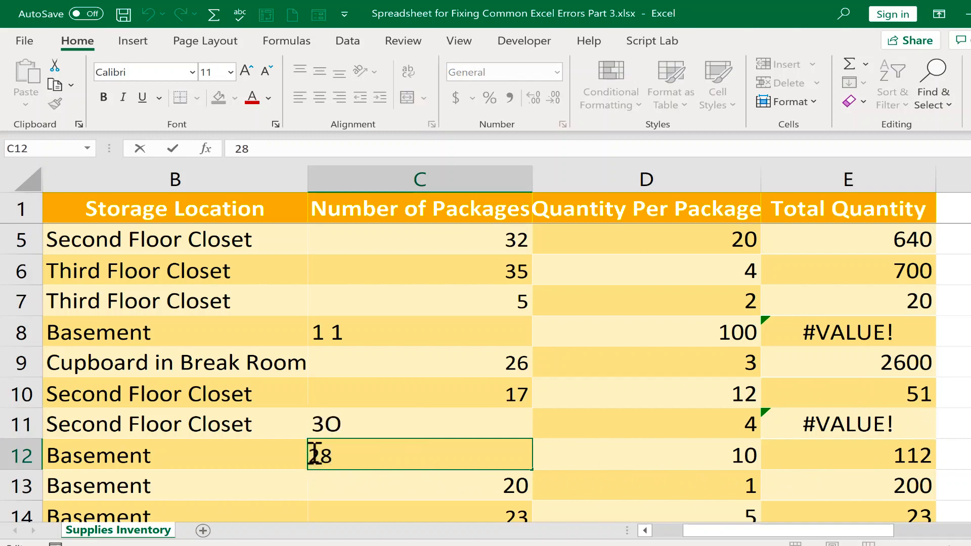
double_click(314, 453)
click(342, 454)
text($)
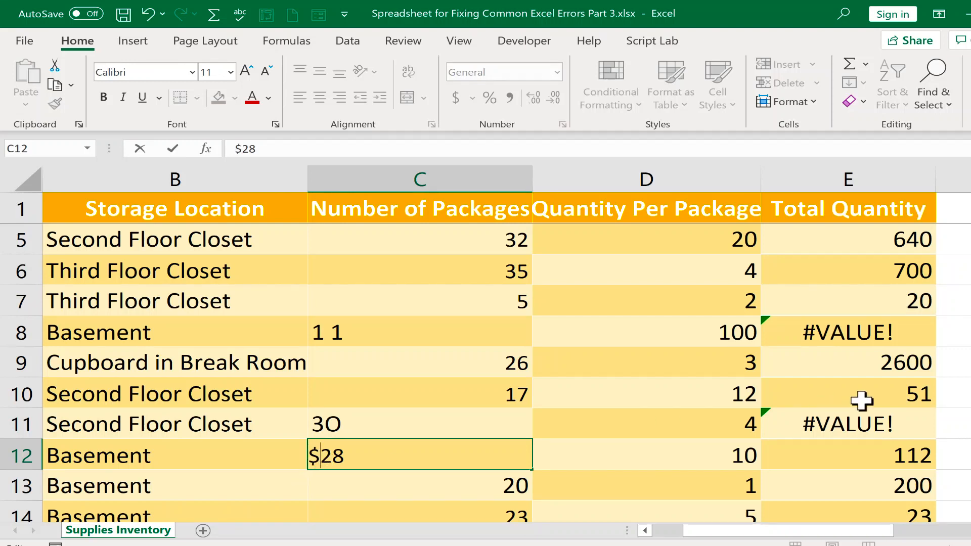
key(Escape)
Apply the Accounting number format to C12, and undo it
click(443, 489)
click(448, 456)
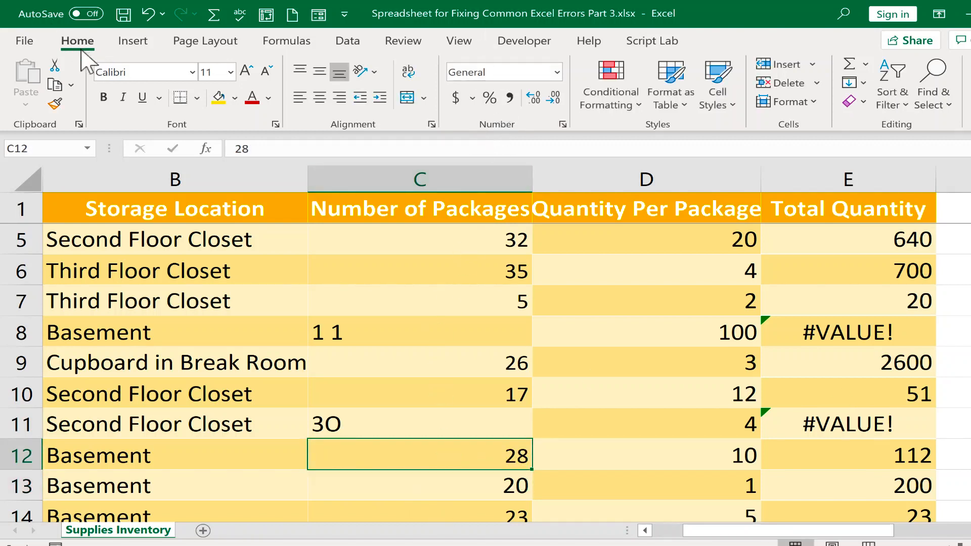
click(456, 98)
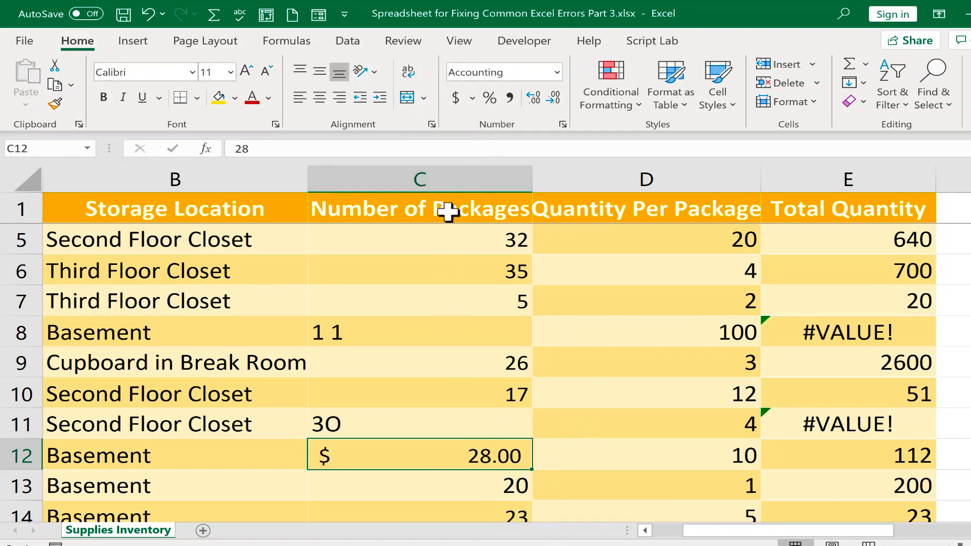
key(ctrl+z)
Add a dollar sign in front of the Number of Packages value in C12, making it $28
double_click(494, 461)
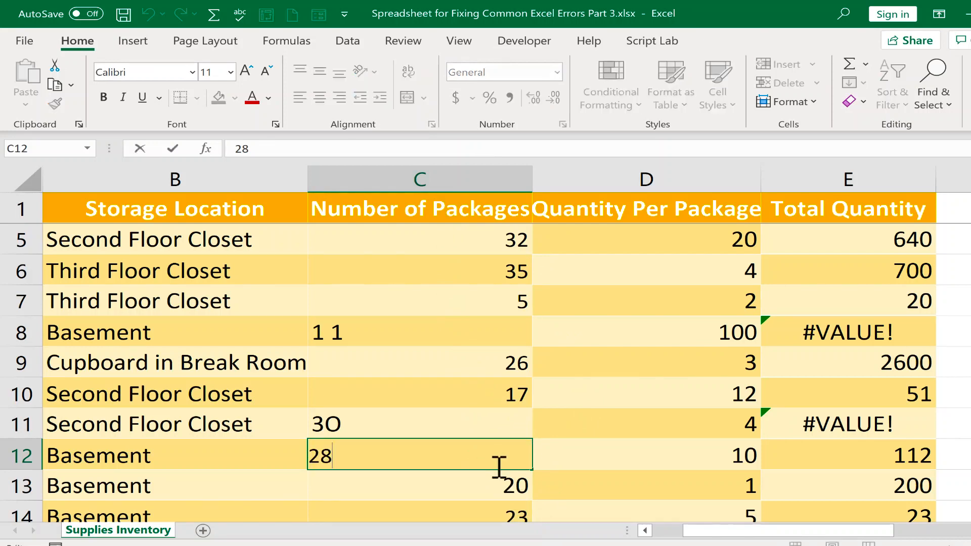
click(312, 457)
text($)
key(Return)
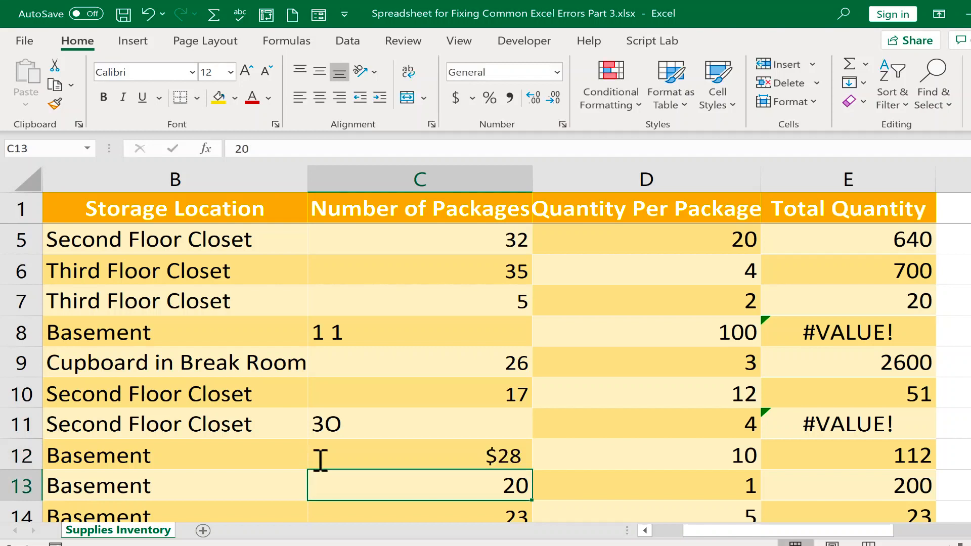
Put a # symbol in front of the number in C12, making it #28
double_click(487, 454)
click(314, 457)
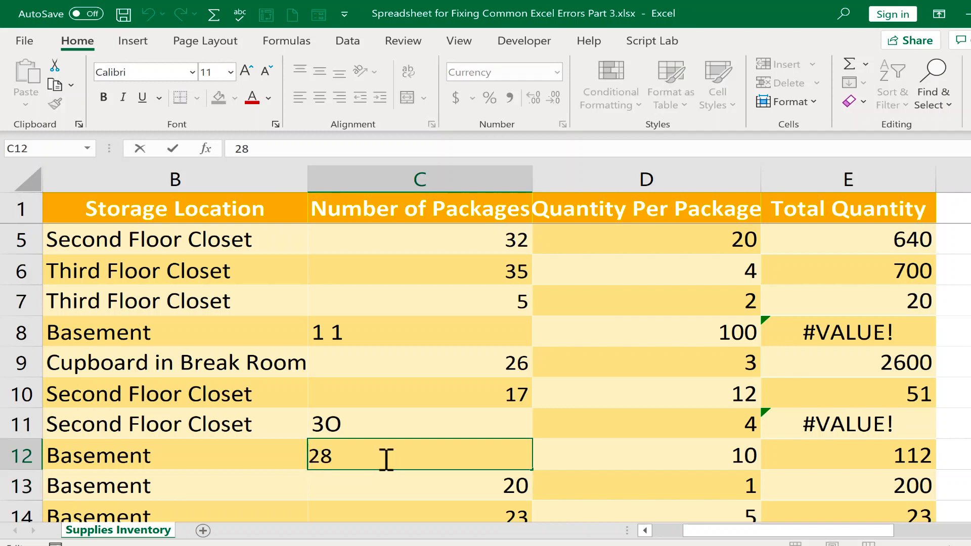
text(#)
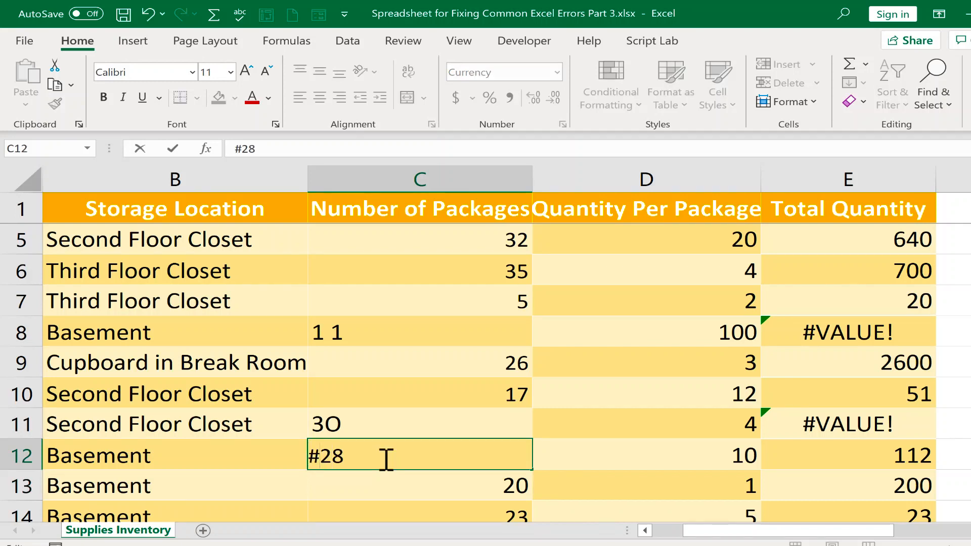
key(Return)
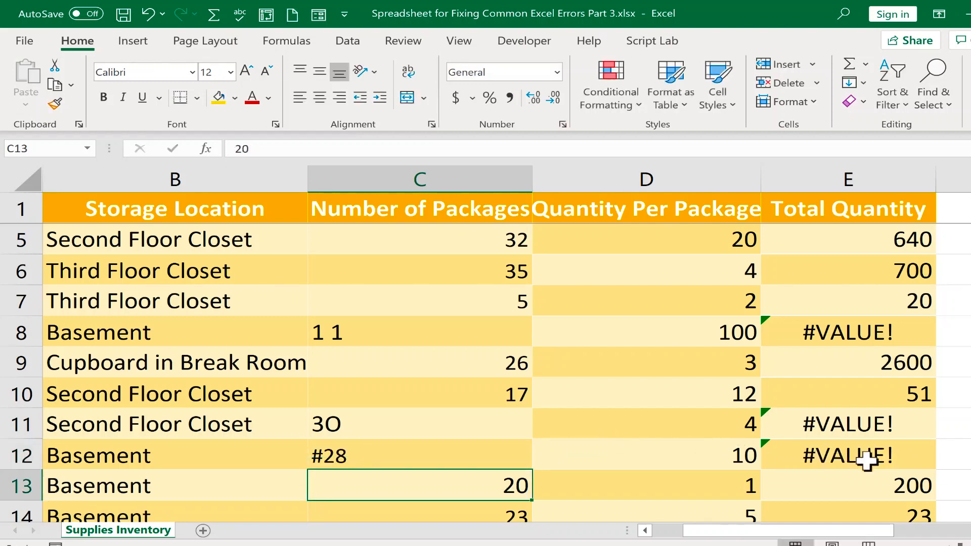
double_click(334, 458)
text(&)
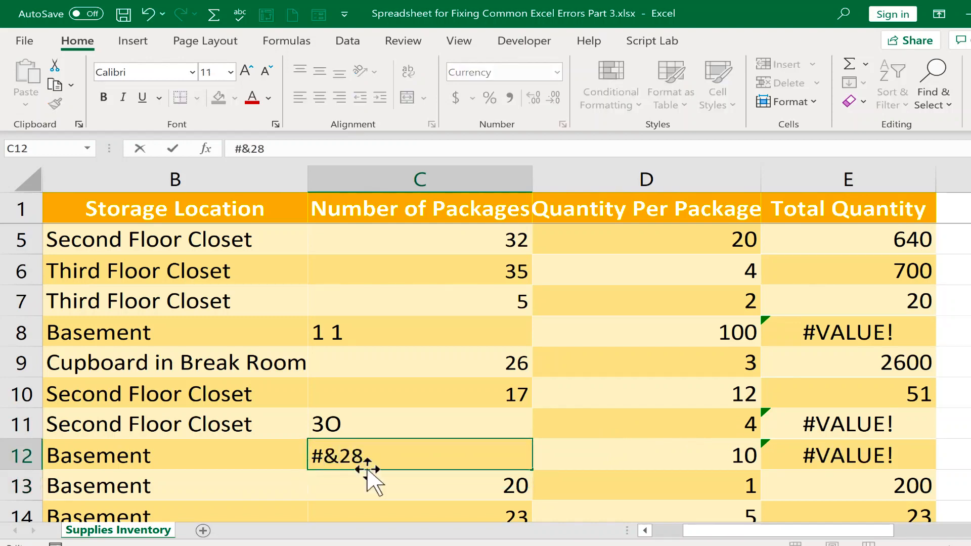
text(@)
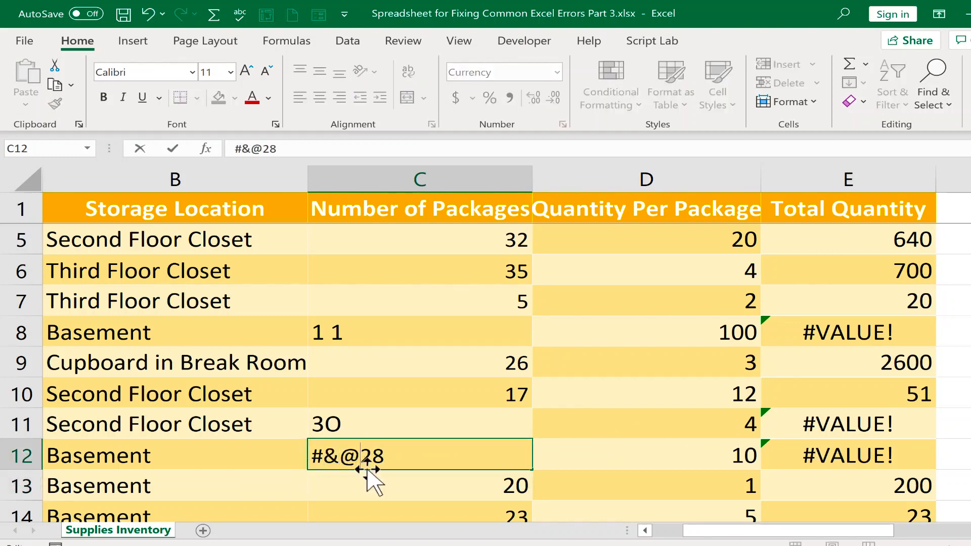
key(Return)
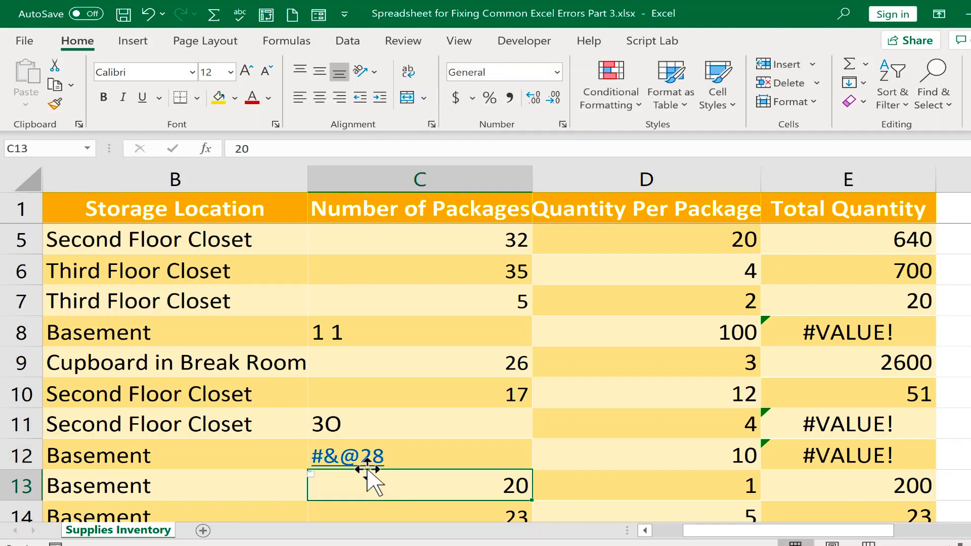
key(ctrl+z)
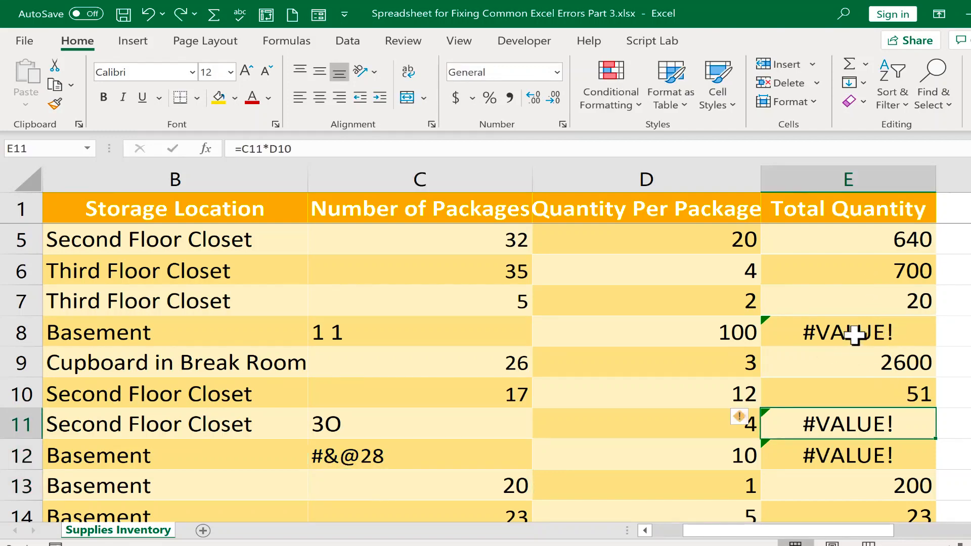
Remove the space from the Number of Packages value in C8, making it 11
click(416, 329)
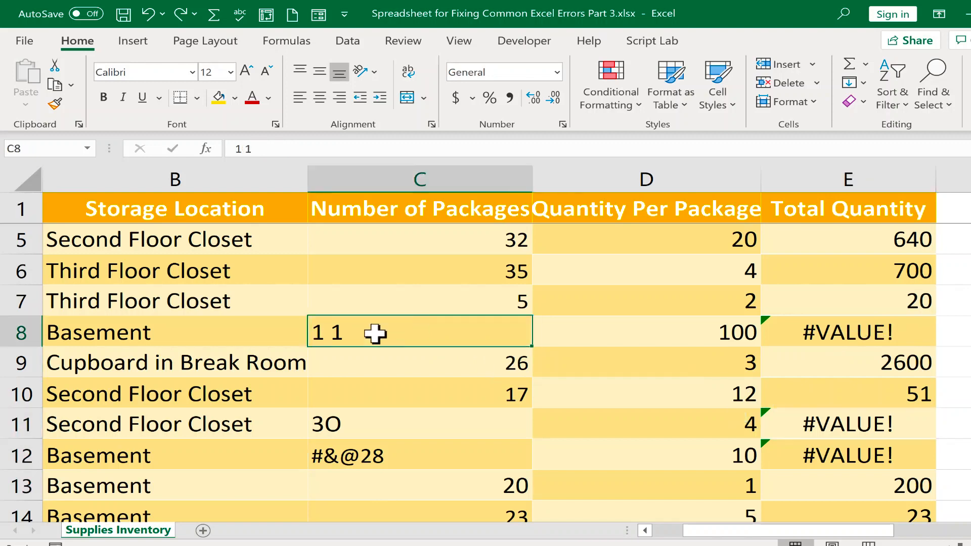
double_click(340, 331)
key(BackSpace)
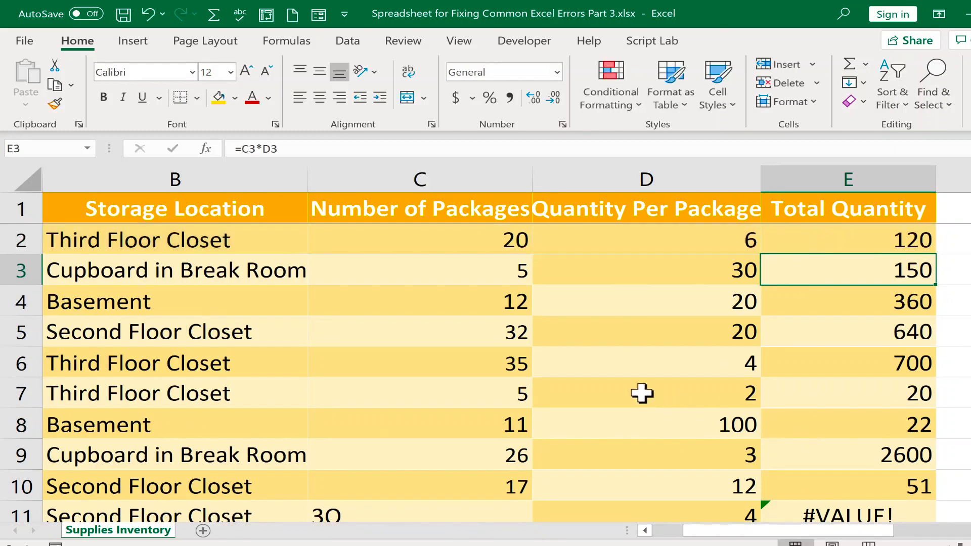
Set the Number of Packages value in C11 to 30
scroll(641, 393, down, 1)
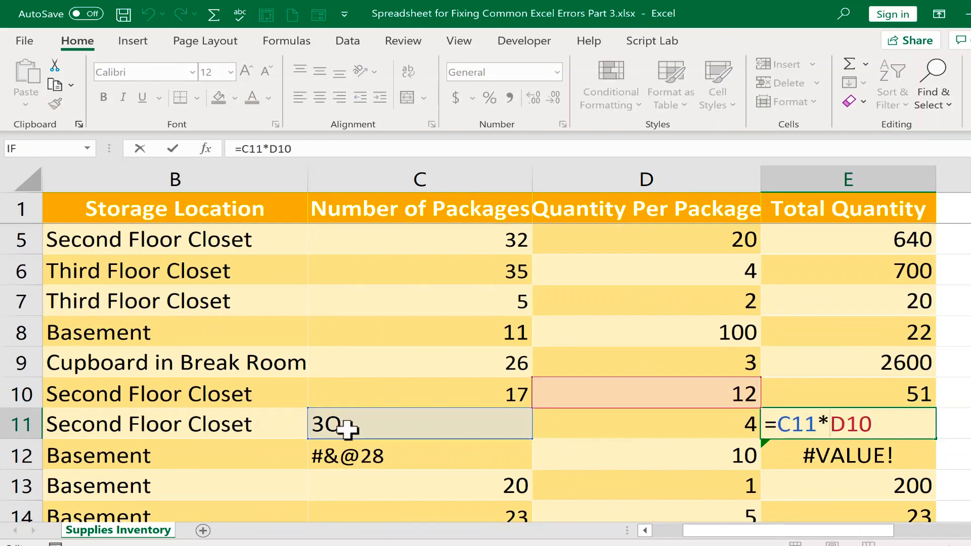
click(336, 426)
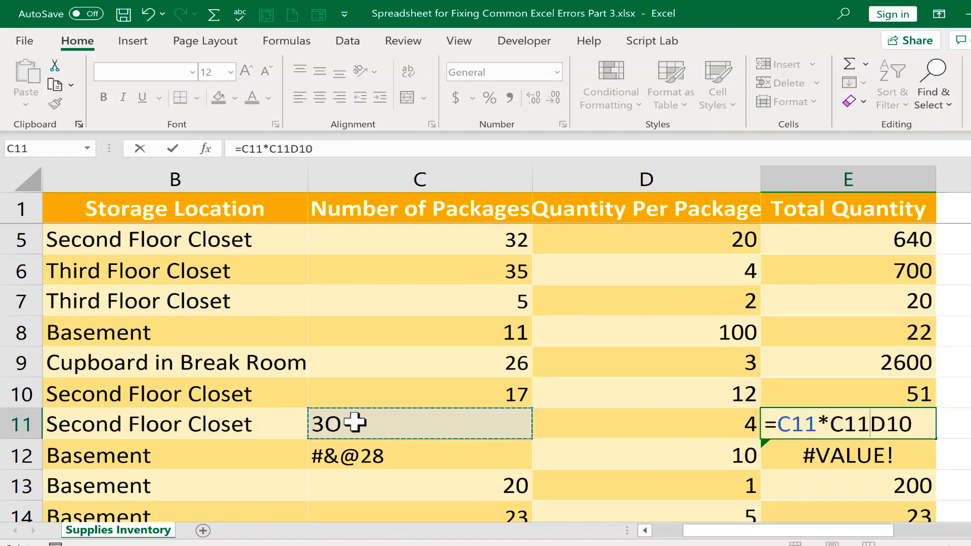
text(30)
key(Return)
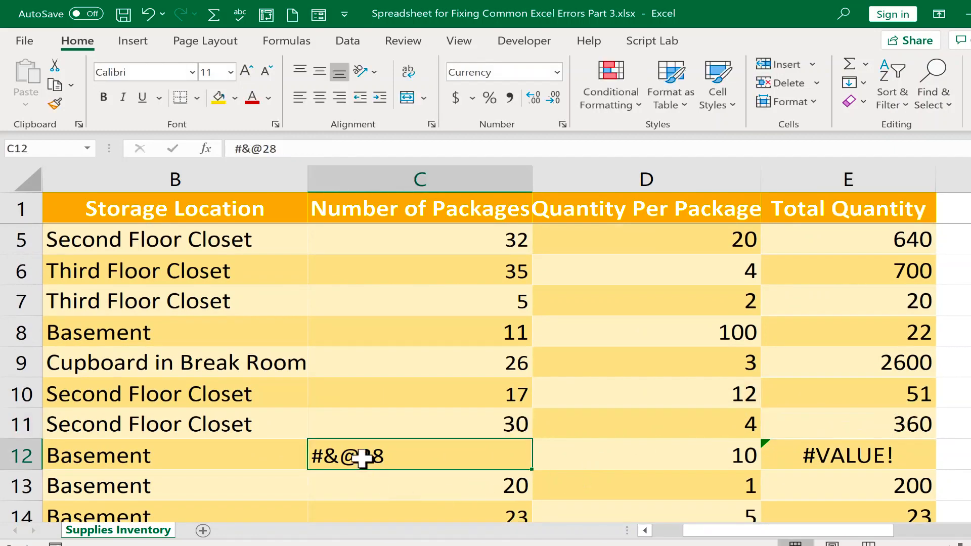
Inspect the Total Quantity formulas in E6, E8 and E9 to see which cells they reference
scroll(884, 364, up, 1)
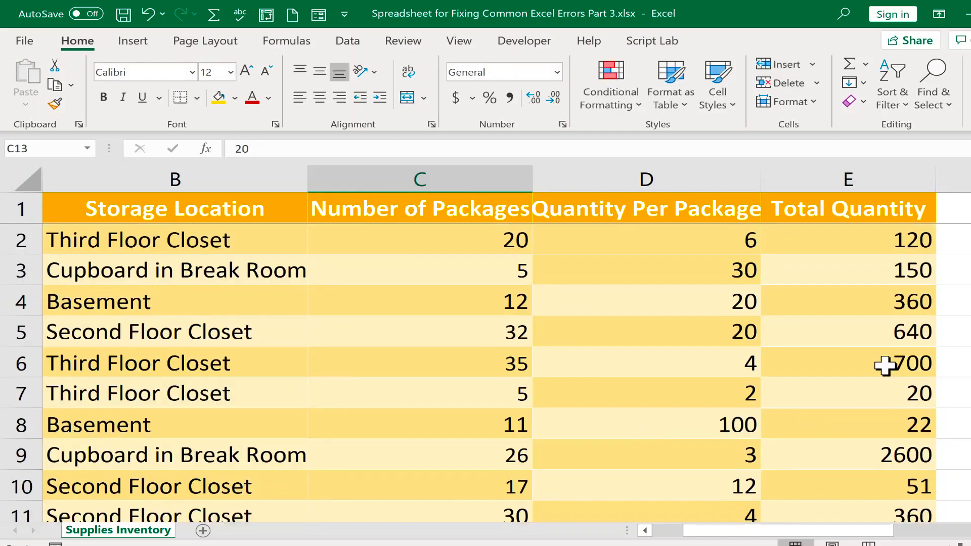
double_click(888, 364)
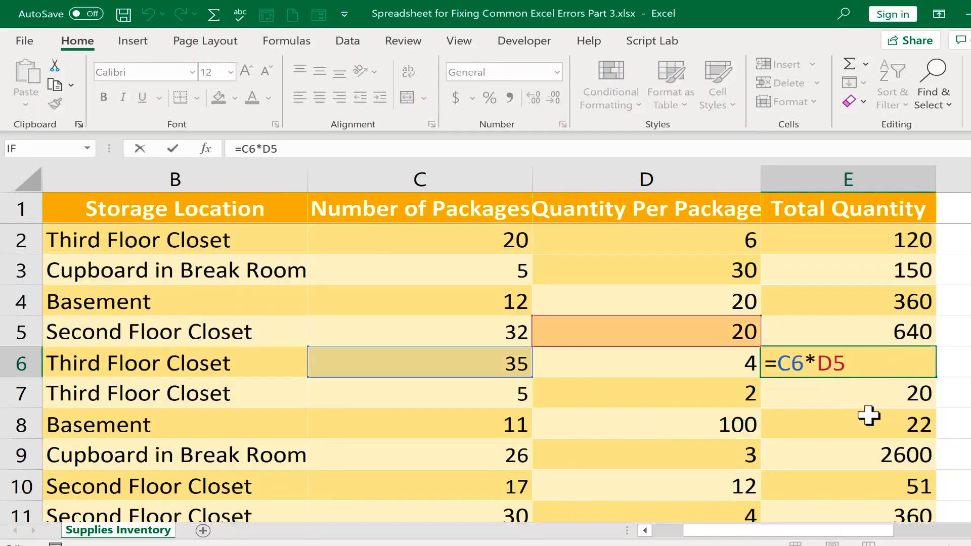
double_click(886, 427)
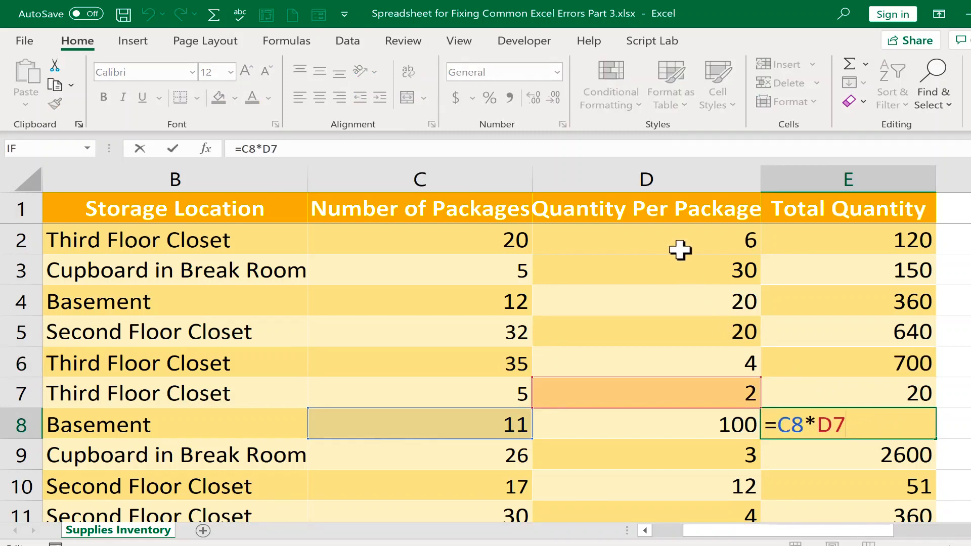
scroll(685, 303, down, 5)
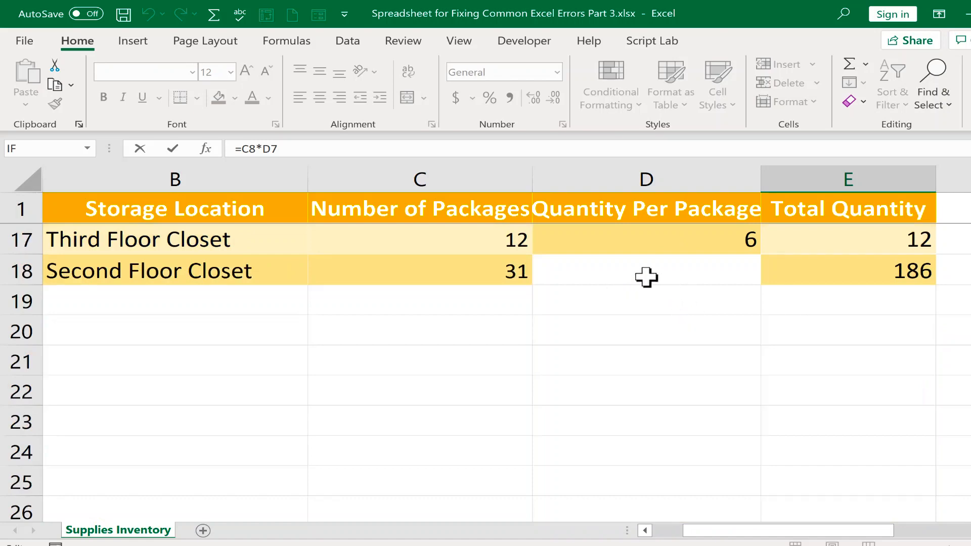
scroll(682, 268, up, 4)
scroll(682, 280, up, 1)
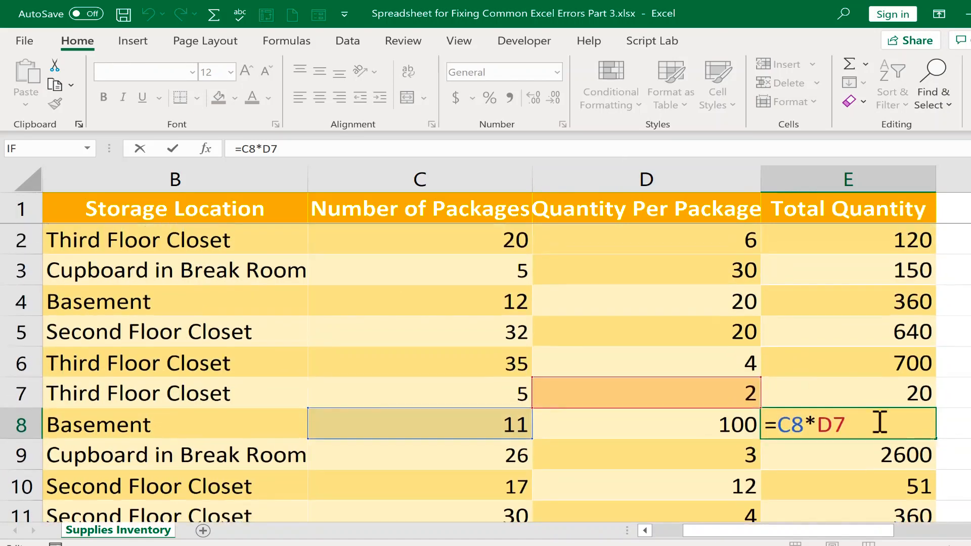
double_click(905, 458)
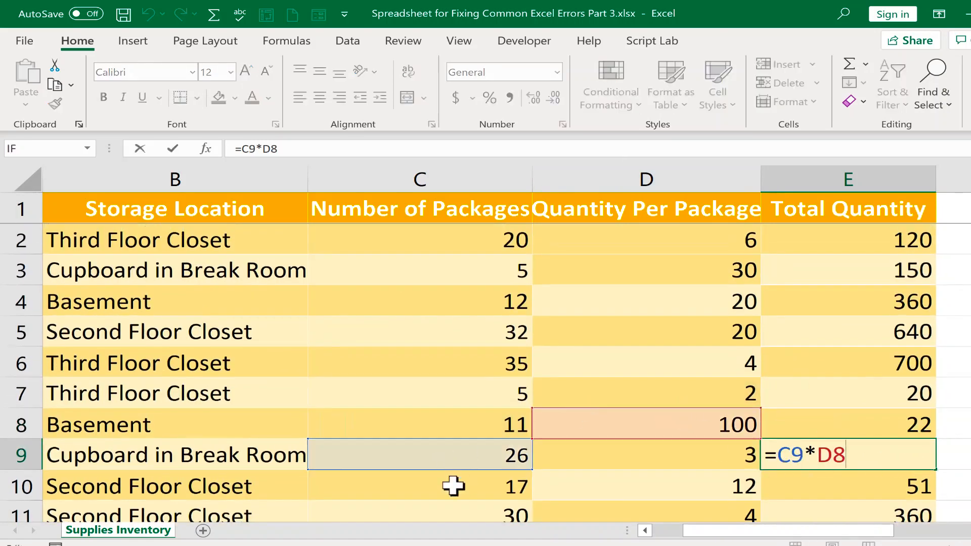
Leave the E9 formula and open the Number of Packages value in C9 for editing
click(681, 393)
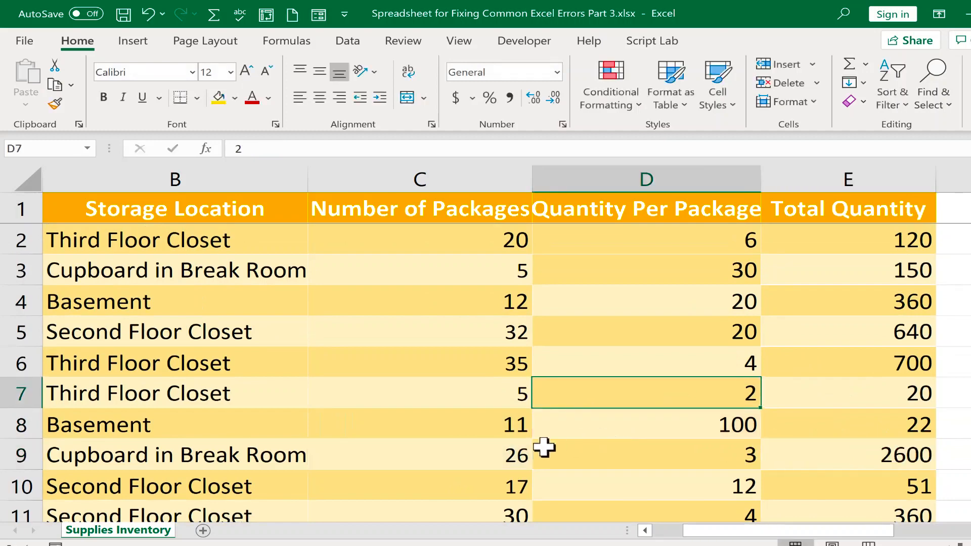
double_click(509, 455)
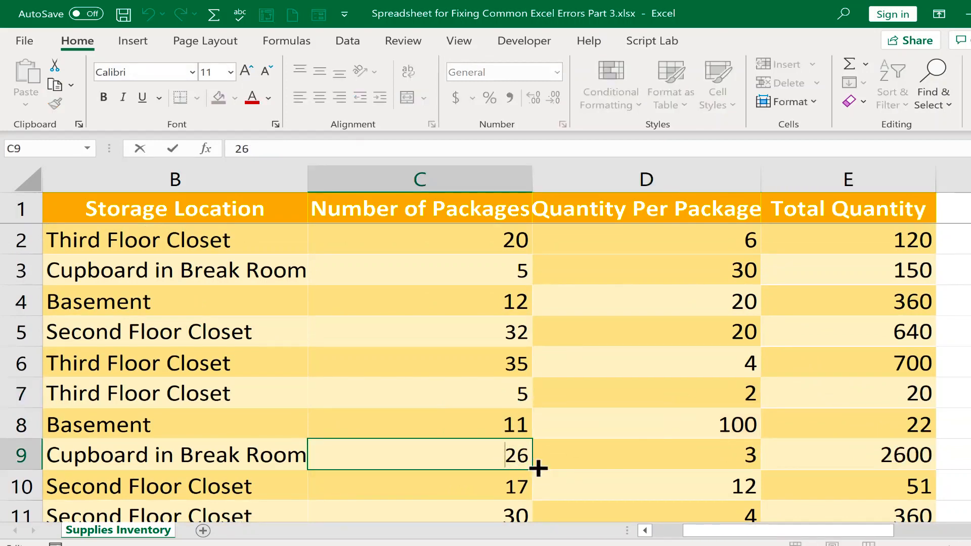